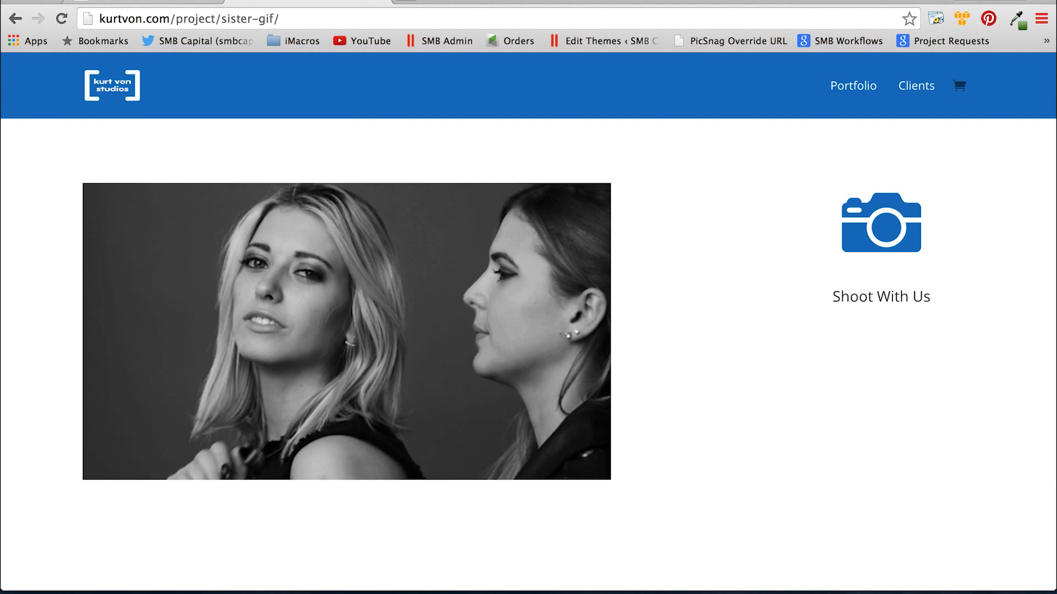
Switch to Photoshop and play the finished sisters_1 animation in the timeline.
click(663, 590)
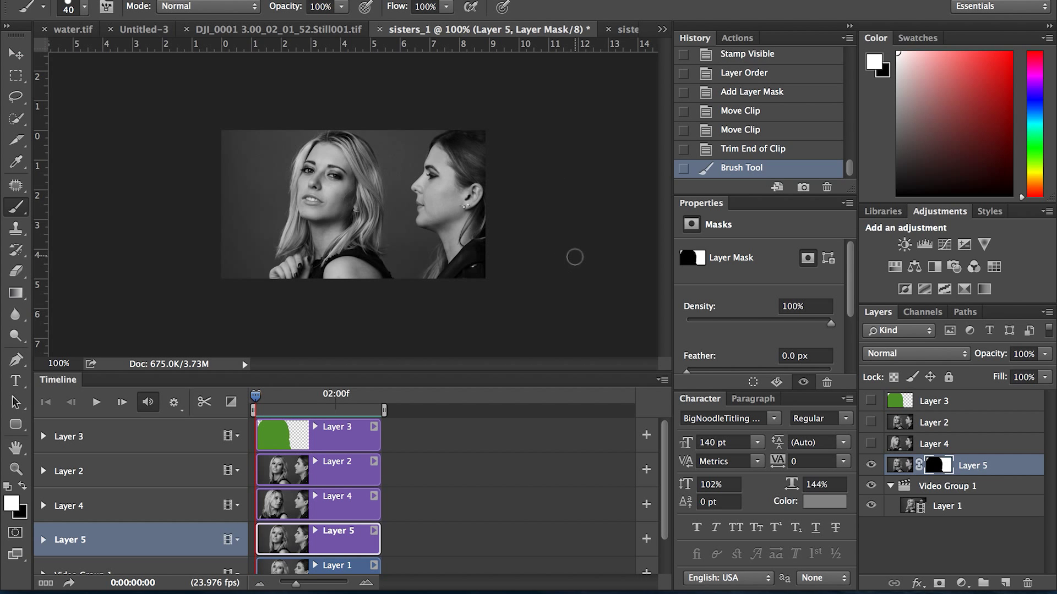
key(space)
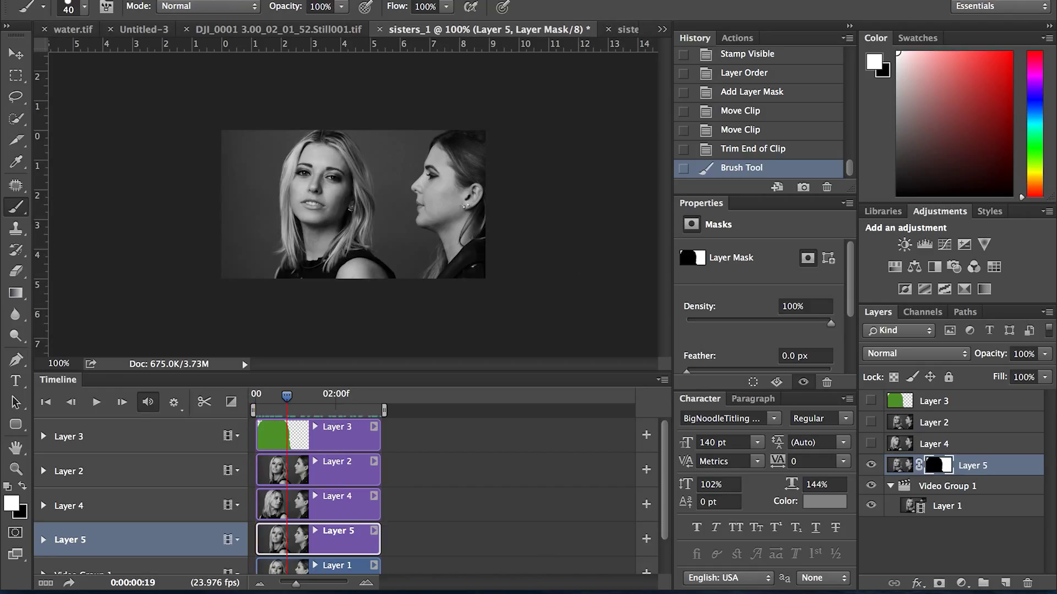
Open the video sisters_1.mp4 from the Desktop as a new document.
click(139, 1)
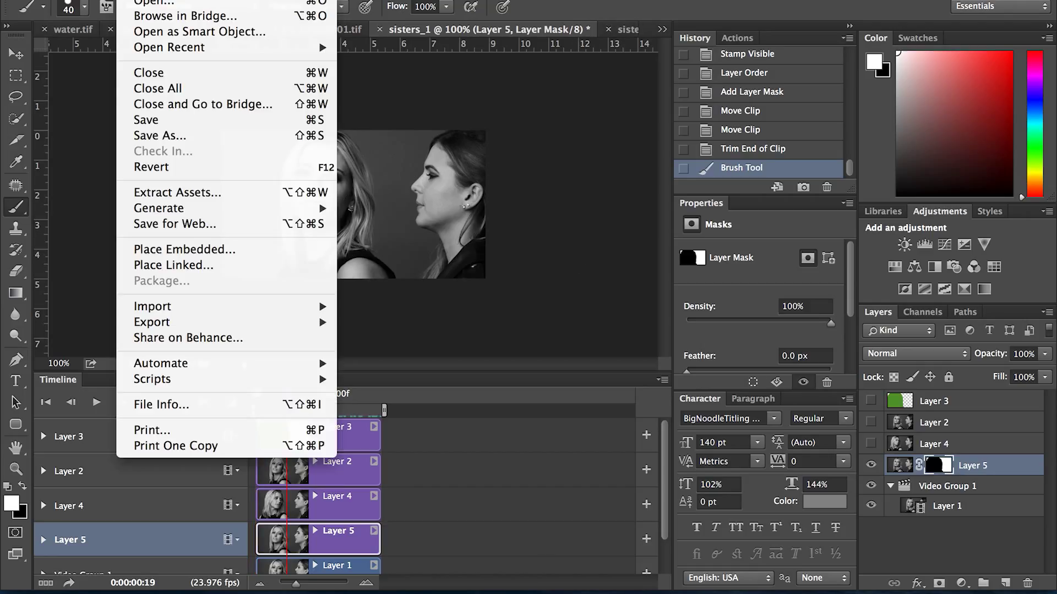
click(141, 2)
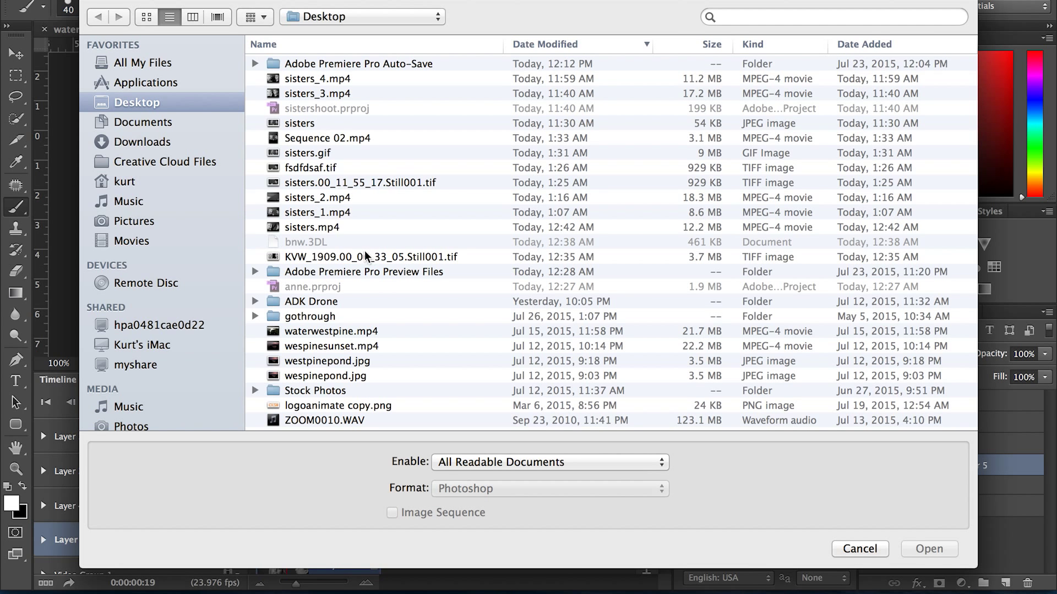
click(326, 214)
click(918, 545)
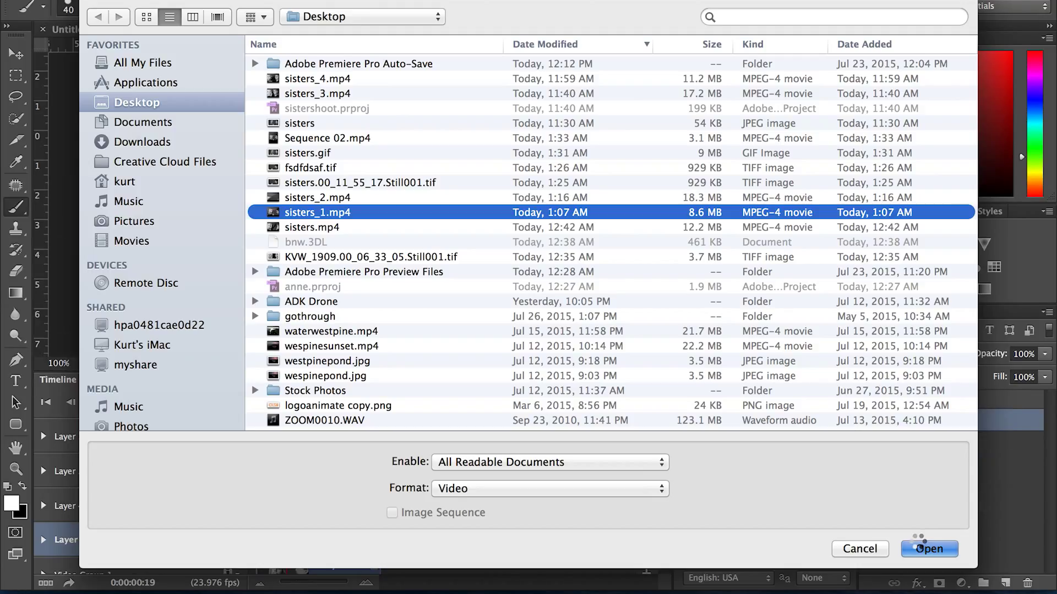
Scrub through the opened video clip to review the movement of both women.
key(super+minus)
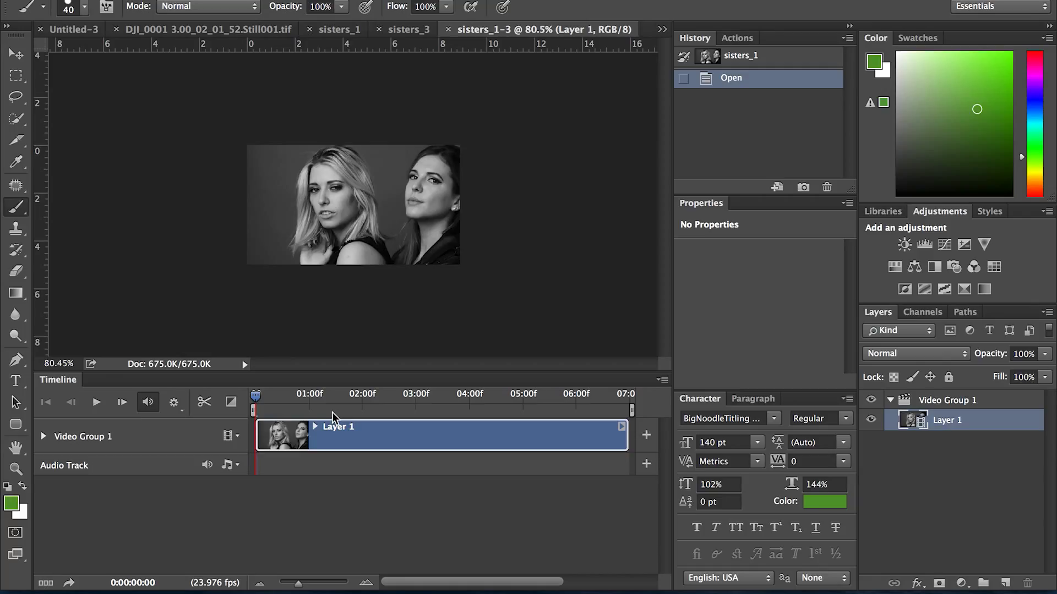
click(256, 397)
drag(256, 398, 334, 404)
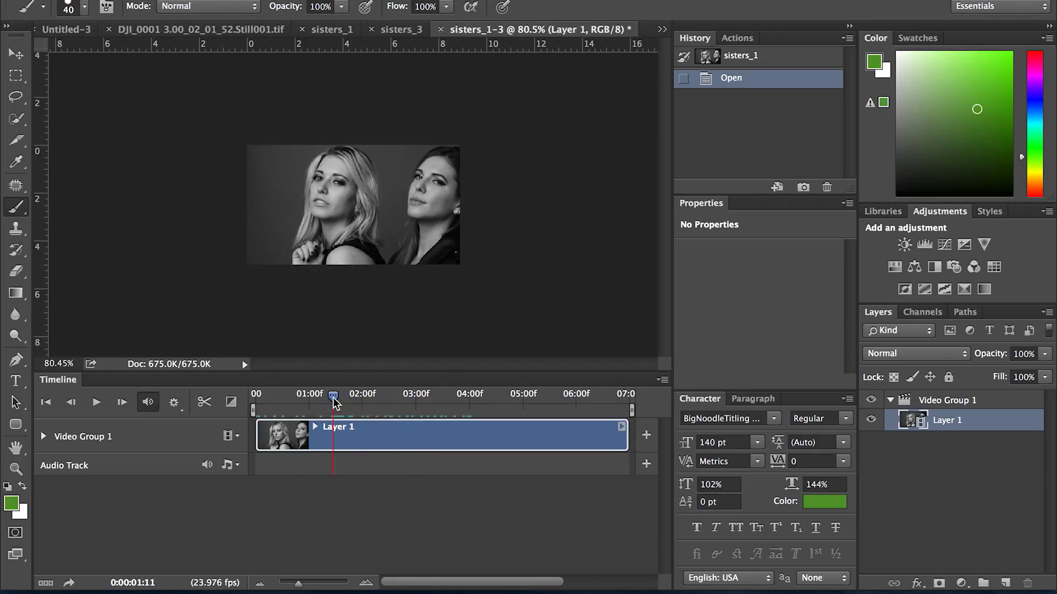
click(334, 399)
drag(334, 400, 451, 411)
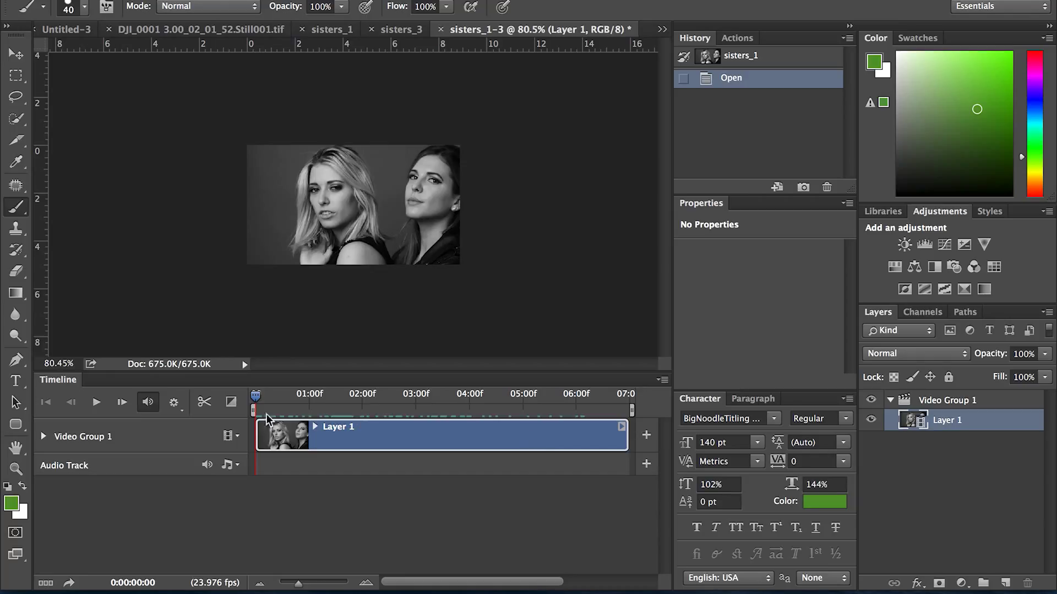
drag(255, 399, 380, 369)
Set the document's zoom level to 100%.
click(70, 363)
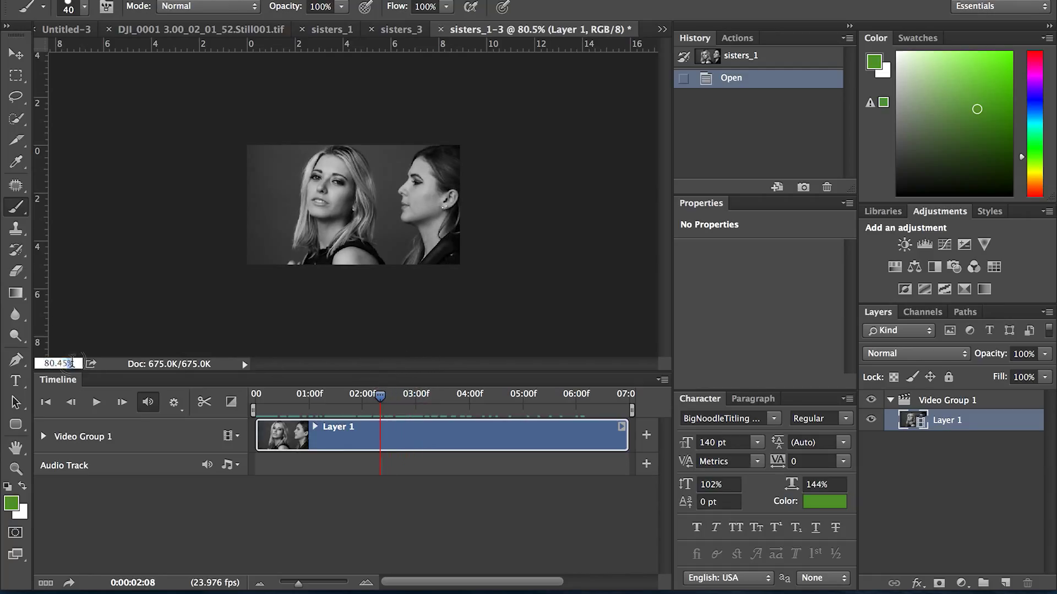
key(BackSpace)
key(Return)
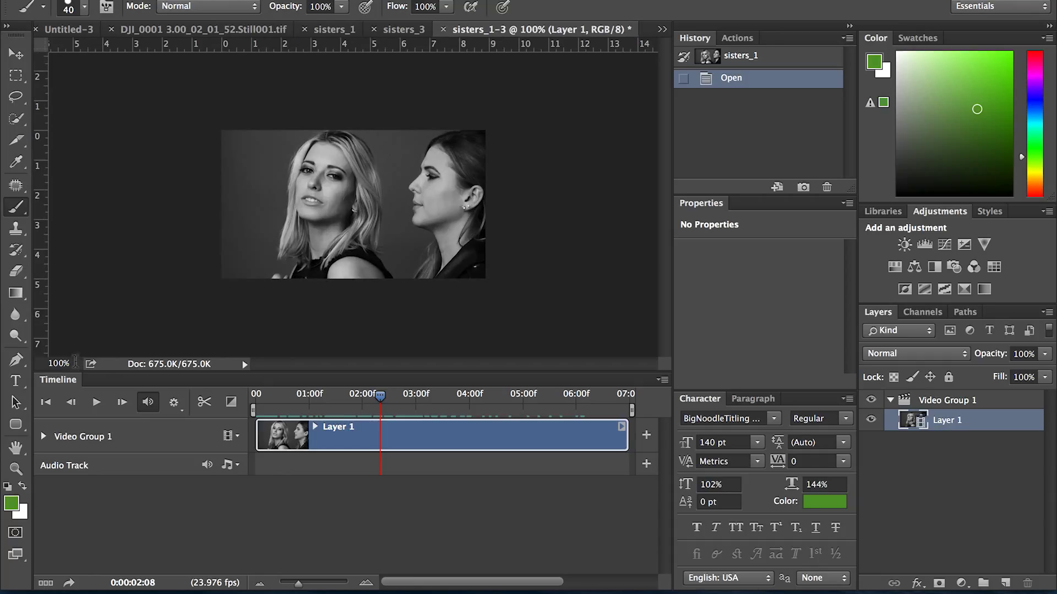
Stamp the visible frame at 0:00:02:12 onto a new layer and place that layer above Video Group 1.
mouse_move(383, 401)
mouse_down()
mouse_move(352, 404)
mouse_move(414, 404)
mouse_move(376, 406)
mouse_up()
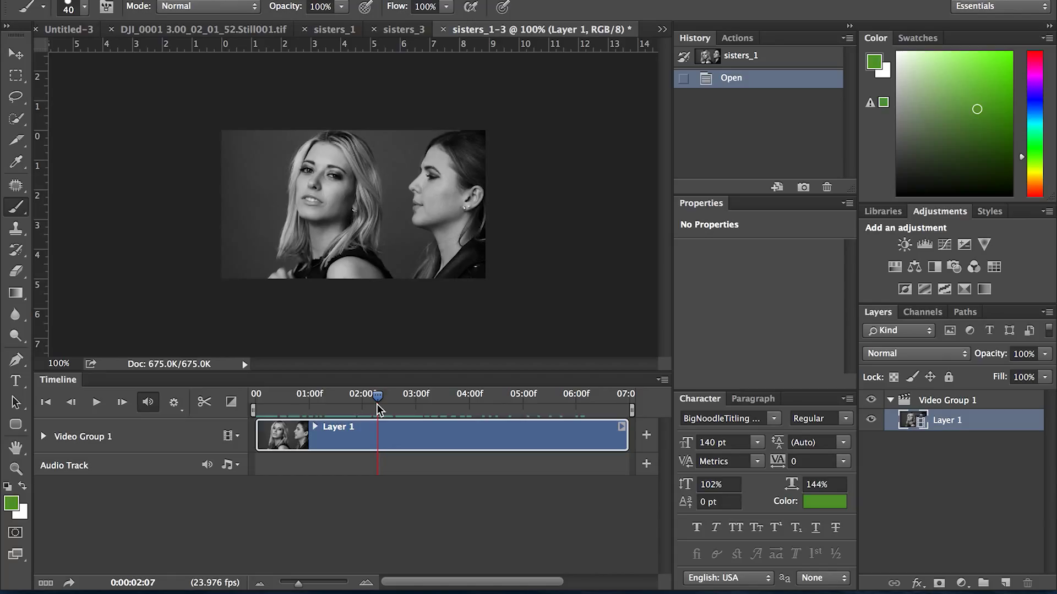
mouse_move(380, 395)
mouse_down()
mouse_move(364, 394)
mouse_move(389, 397)
mouse_up()
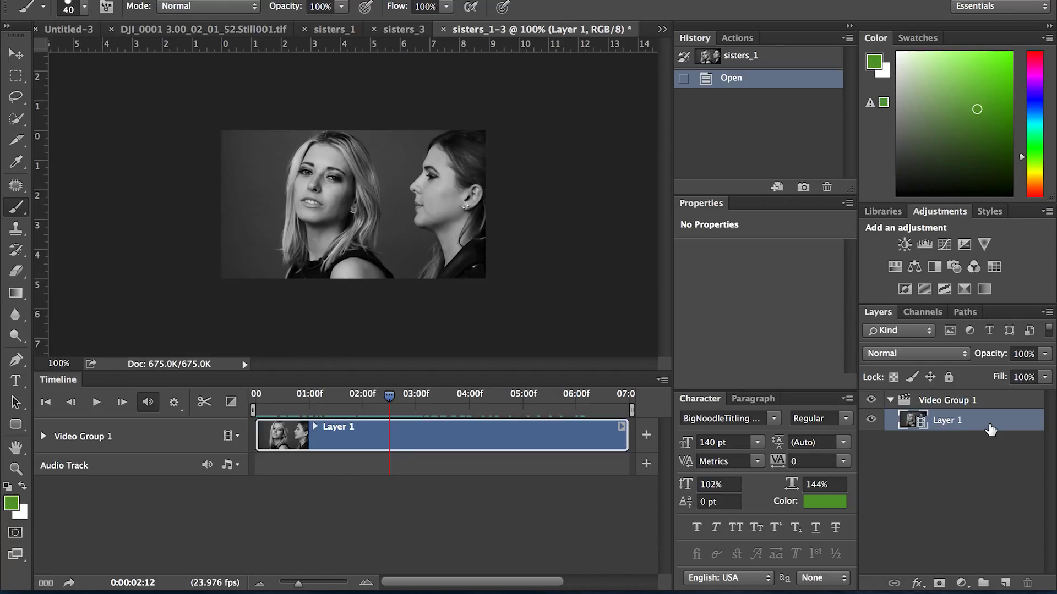
key(ctrl+alt+shift+n)
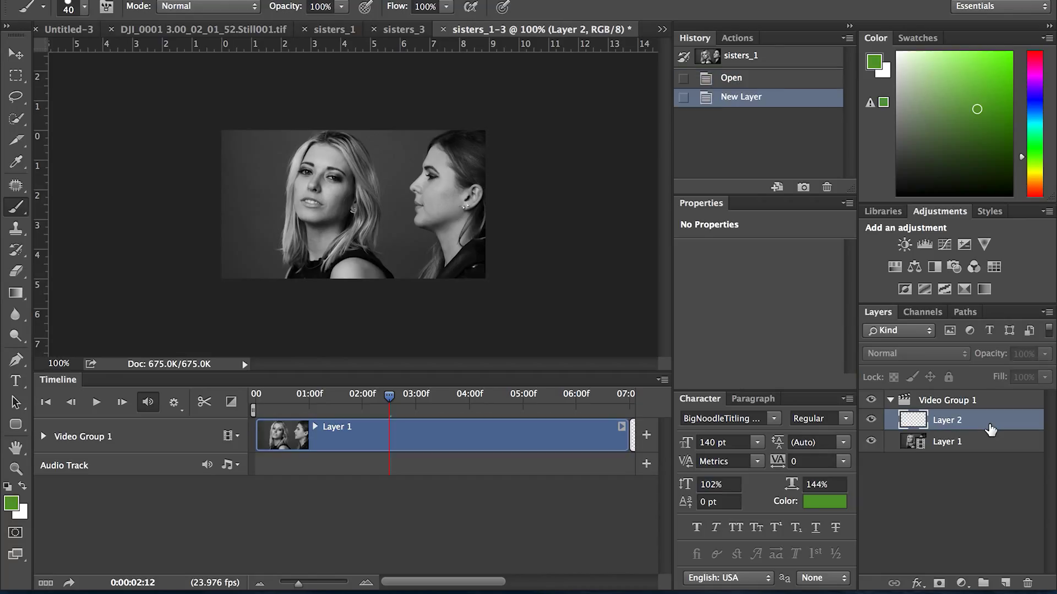
key(ctrl+alt+shift+e)
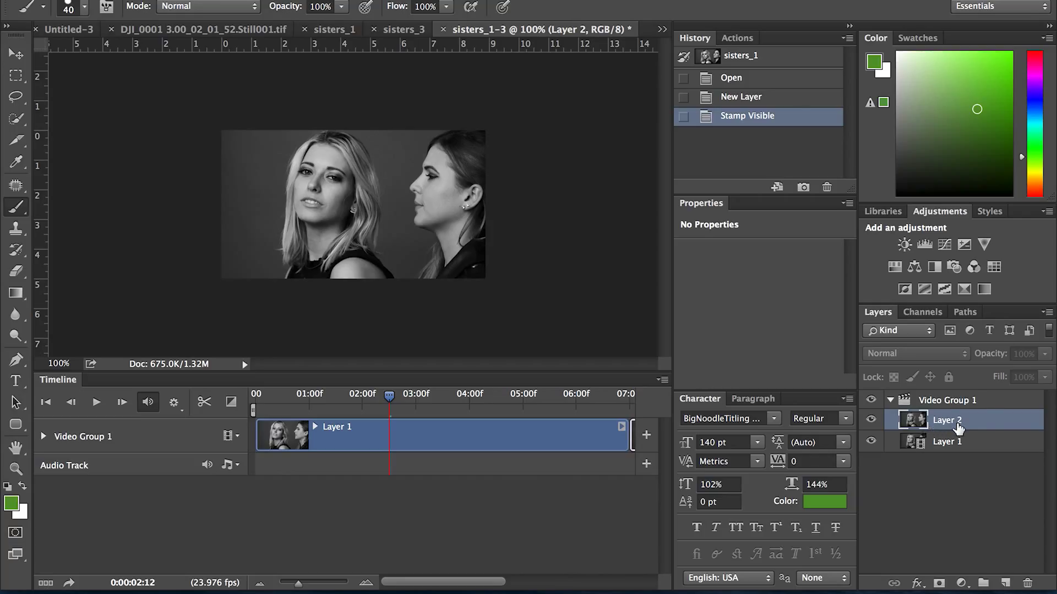
drag(964, 429, 961, 392)
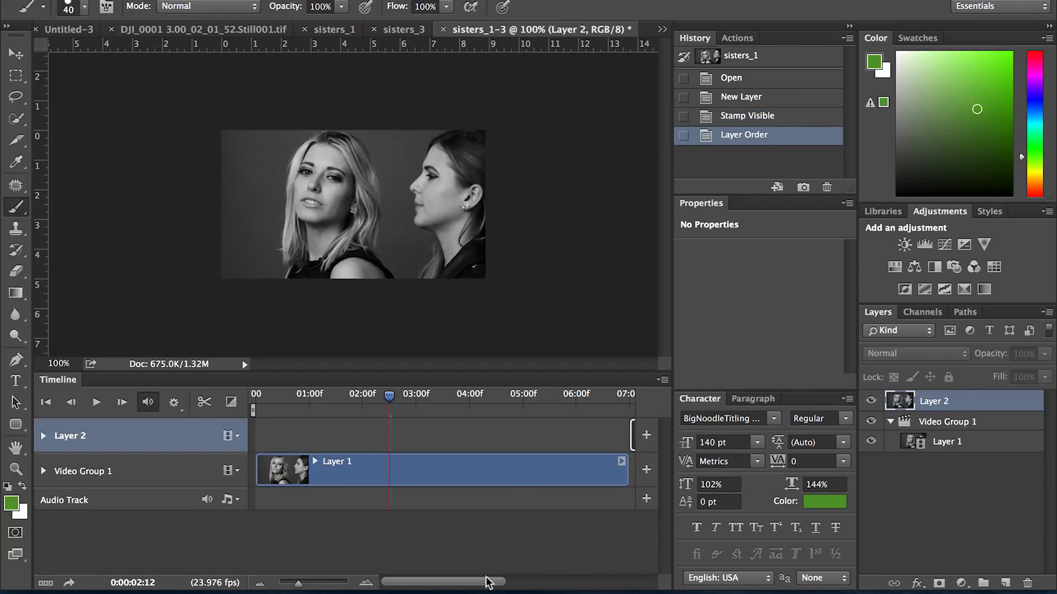
Move the stamped frame's clip to the start of the timeline and trim its end to match the video clip.
click(301, 583)
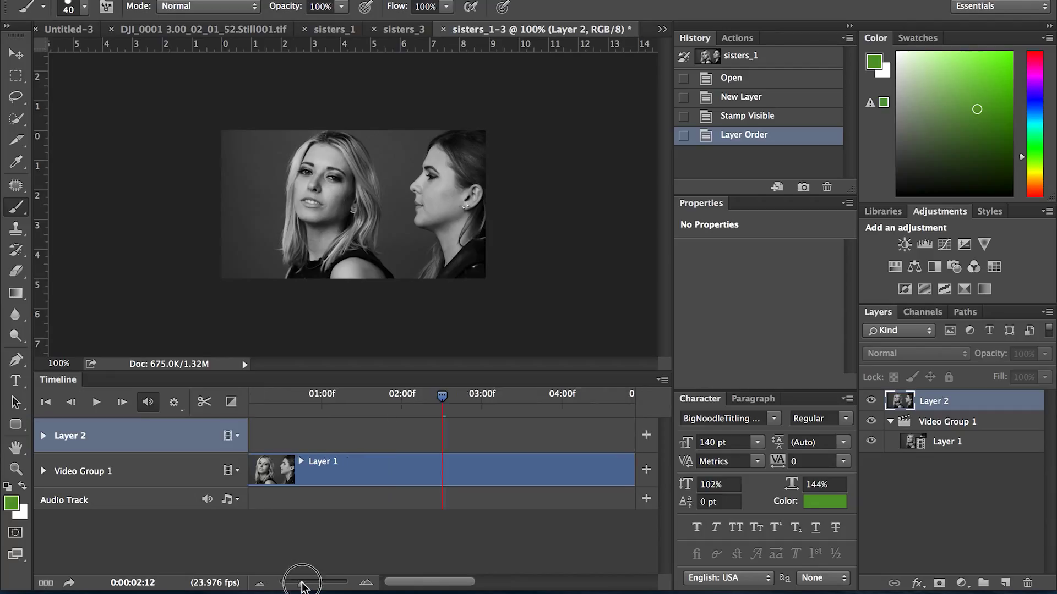
mouse_move(301, 586)
mouse_down()
mouse_move(318, 585)
mouse_move(271, 582)
mouse_move(288, 582)
mouse_up()
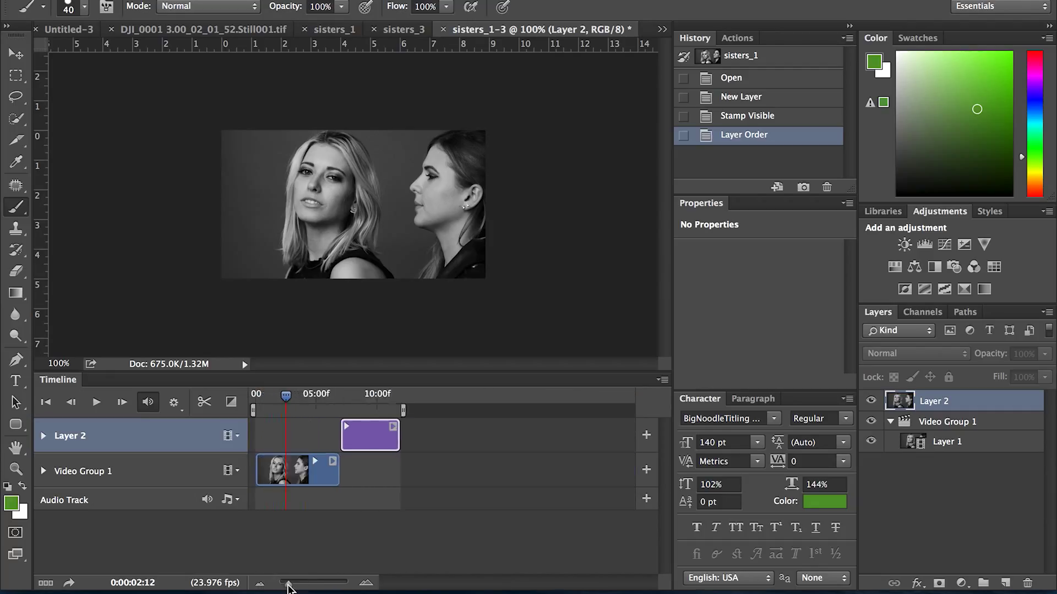
drag(379, 435, 263, 440)
drag(286, 394, 308, 396)
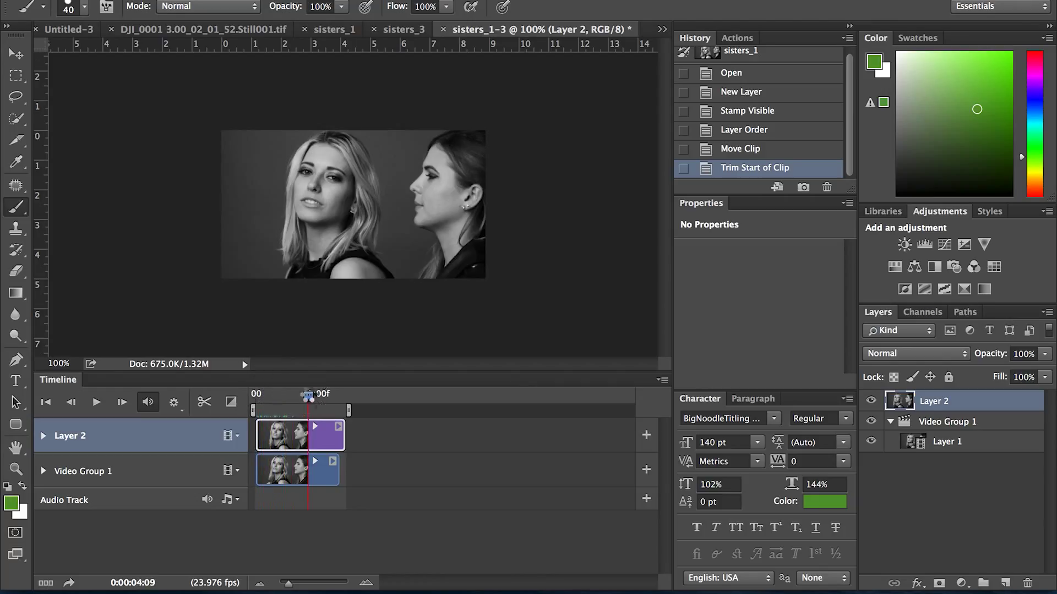
drag(345, 439, 339, 439)
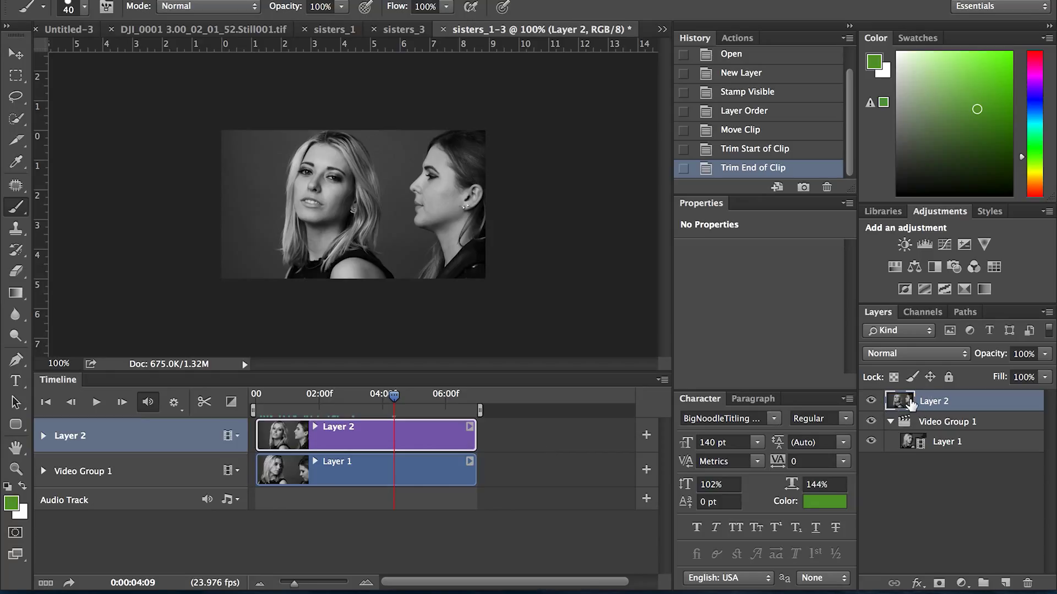
Add a blank layer on top, fit its clip to the video's full length, and hide the stamped frame layer.
key(ctrl+alt+shift+n)
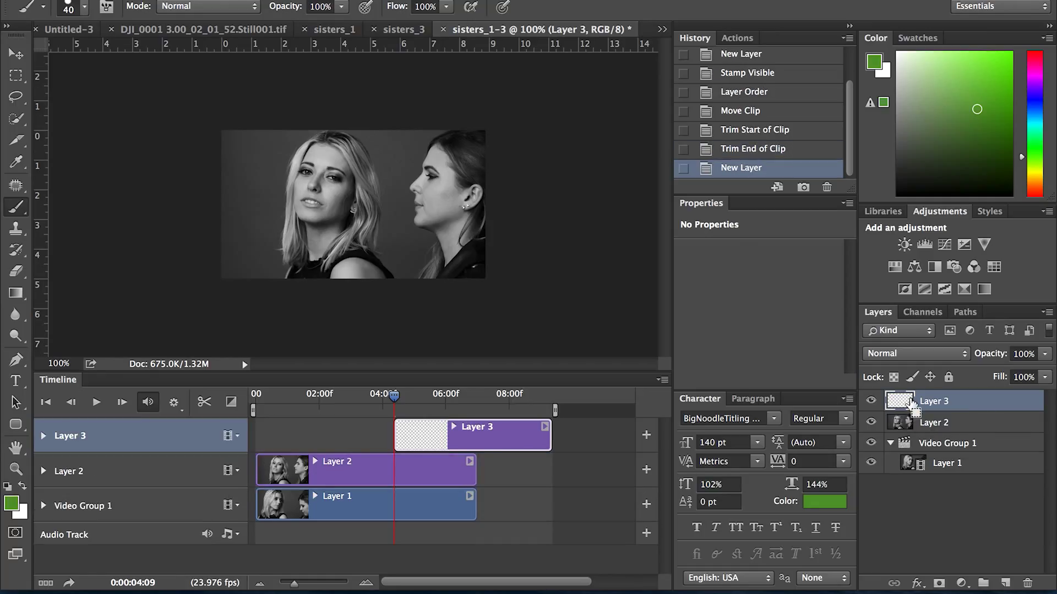
drag(498, 445, 470, 441)
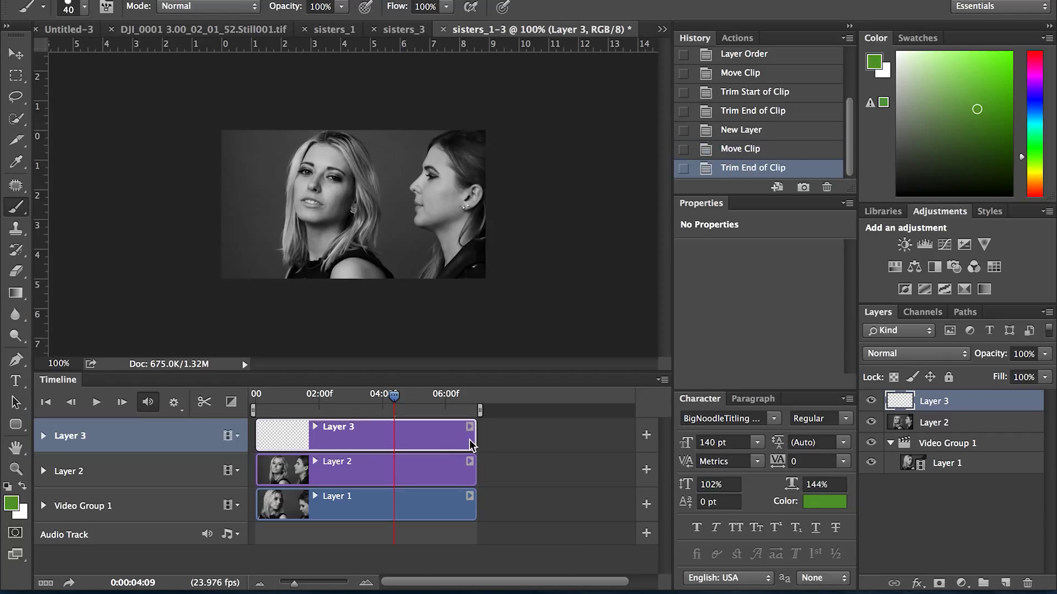
click(871, 423)
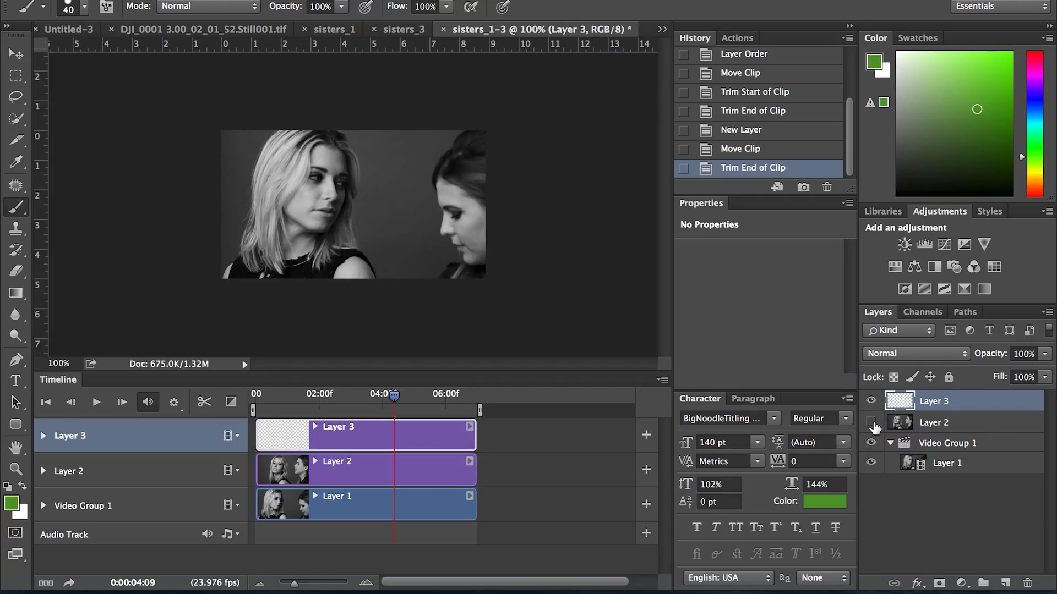
Trim the start of all three clips to 0:00:01:23 and align them at the beginning of the timeline.
drag(394, 395, 318, 411)
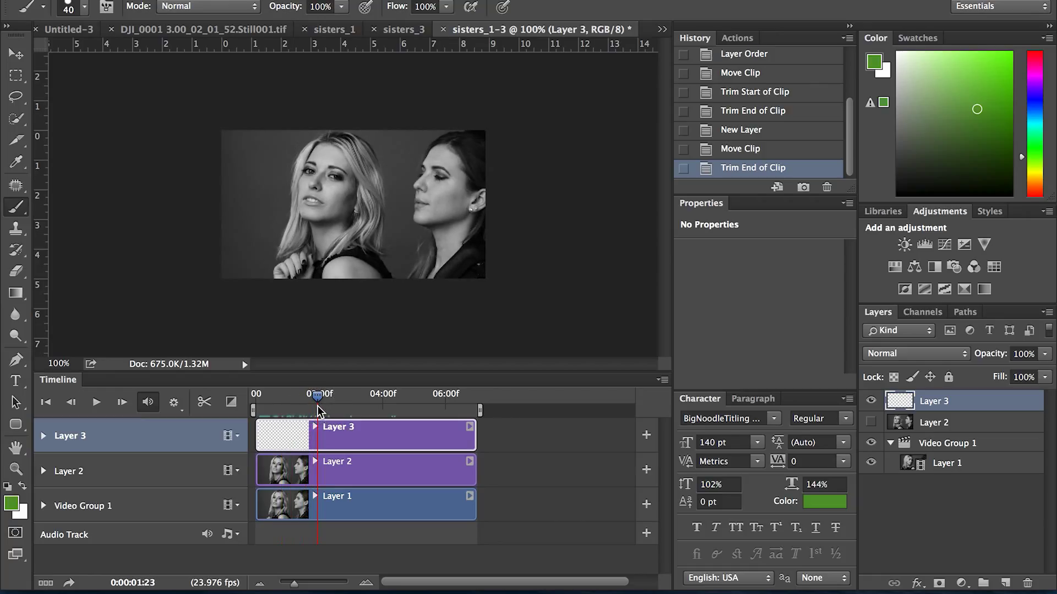
drag(258, 435, 318, 434)
drag(257, 470, 318, 471)
drag(258, 504, 317, 507)
drag(406, 469, 339, 473)
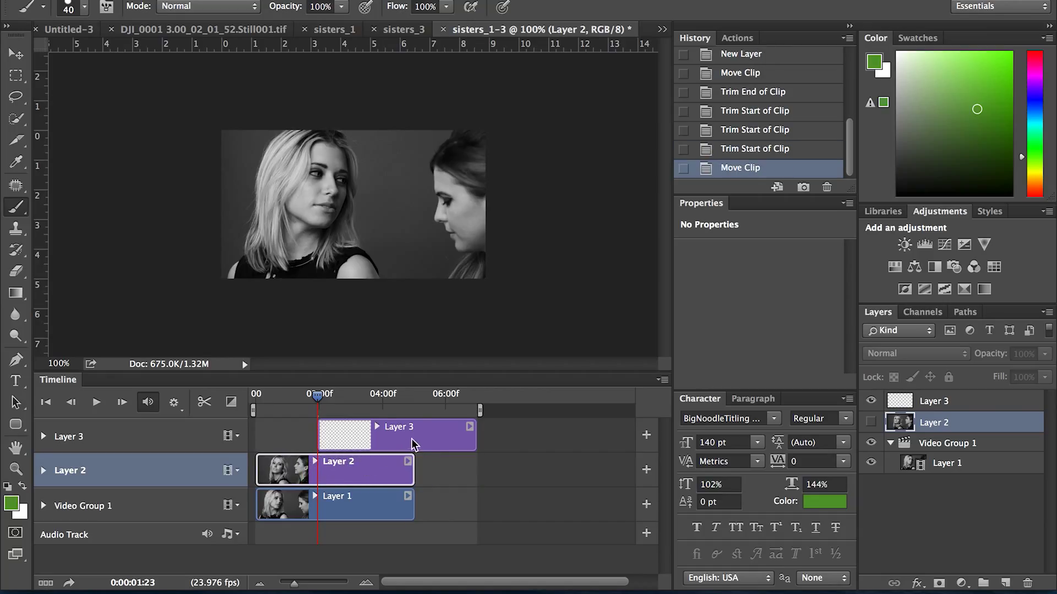
drag(417, 442, 353, 443)
Paint green over the blonde woman on the blank top layer at the first frame, enlarging the brush to 60.
click(316, 396)
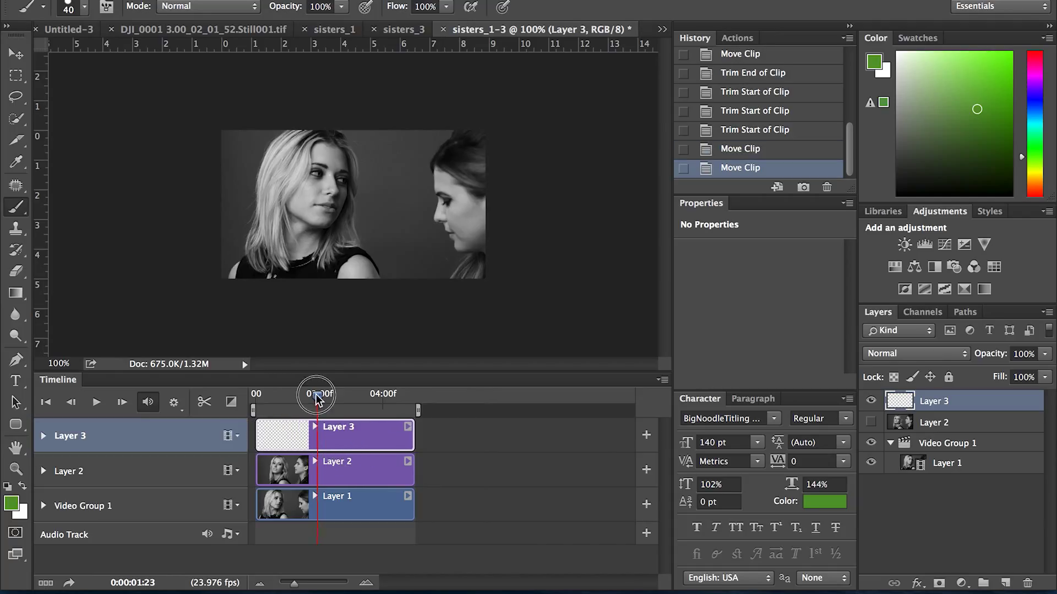
drag(289, 394, 256, 394)
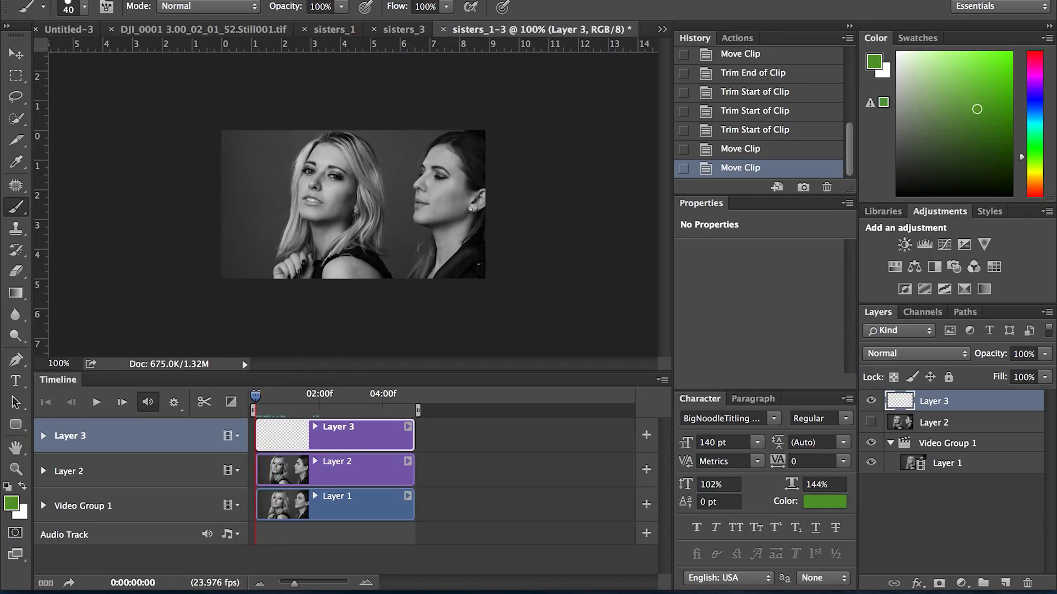
mouse_move(389, 284)
mouse_down()
mouse_move(370, 154)
mouse_move(343, 127)
mouse_move(300, 168)
mouse_up()
key(bracketright)
key(bracketright)
mouse_move(363, 146)
mouse_down()
mouse_move(302, 163)
mouse_move(301, 223)
mouse_move(281, 285)
mouse_move(315, 288)
mouse_move(320, 192)
mouse_move(343, 185)
mouse_move(364, 207)
mouse_move(348, 274)
mouse_move(332, 279)
mouse_move(362, 250)
mouse_move(383, 273)
mouse_move(388, 242)
mouse_up()
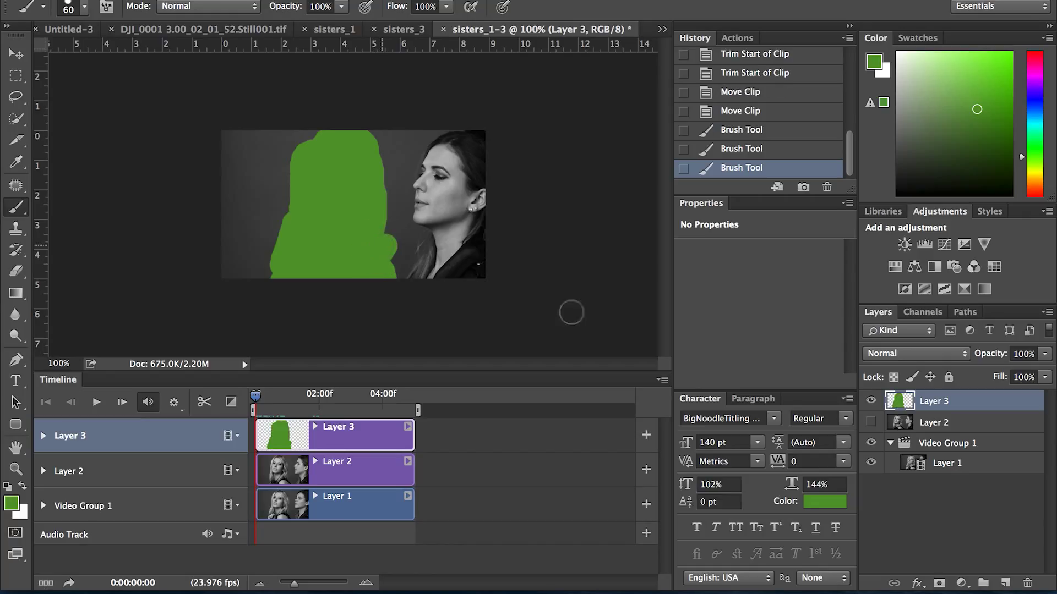
Extend the green paint at successive frames up to 0:00:03:15 to cover everywhere the blonde woman moves.
click(257, 398)
mouse_move(257, 398)
mouse_down()
mouse_move(286, 403)
mouse_move(264, 404)
mouse_up()
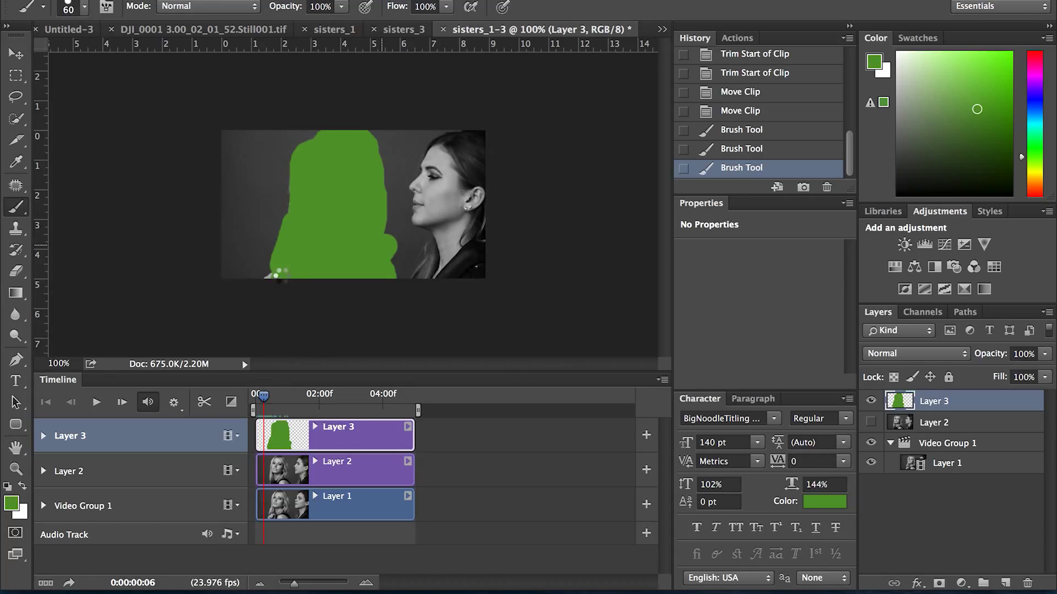
drag(284, 262, 265, 284)
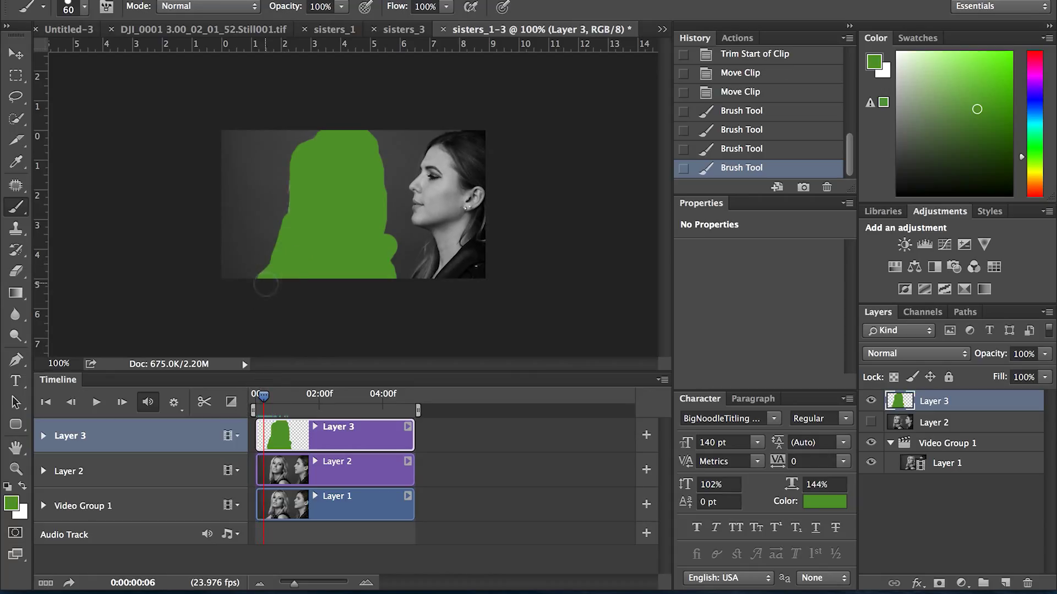
drag(298, 169, 280, 242)
drag(263, 396, 293, 397)
drag(315, 132, 285, 216)
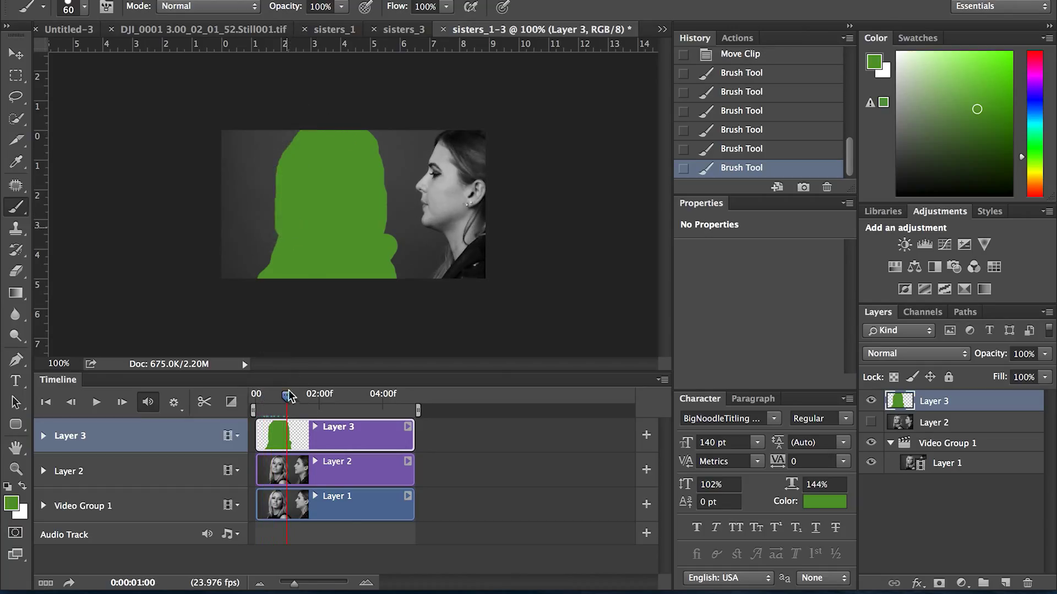
drag(290, 397, 303, 397)
drag(300, 136, 261, 266)
drag(299, 396, 311, 396)
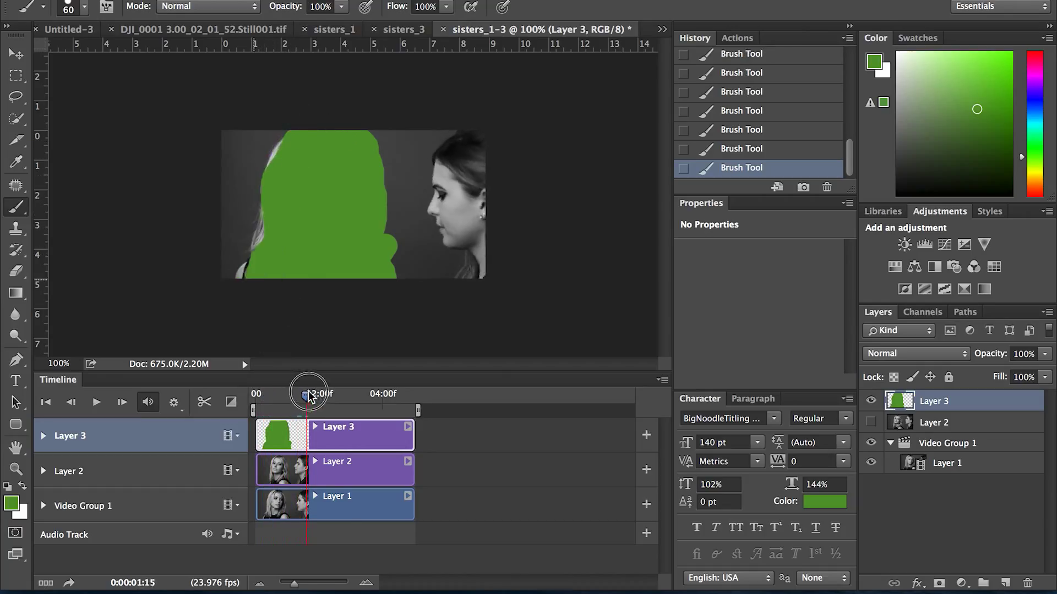
mouse_move(283, 130)
mouse_down()
mouse_move(263, 235)
mouse_move(245, 236)
mouse_move(231, 187)
mouse_up()
drag(311, 396, 349, 398)
drag(248, 243, 261, 150)
drag(349, 397, 370, 398)
drag(244, 138, 231, 270)
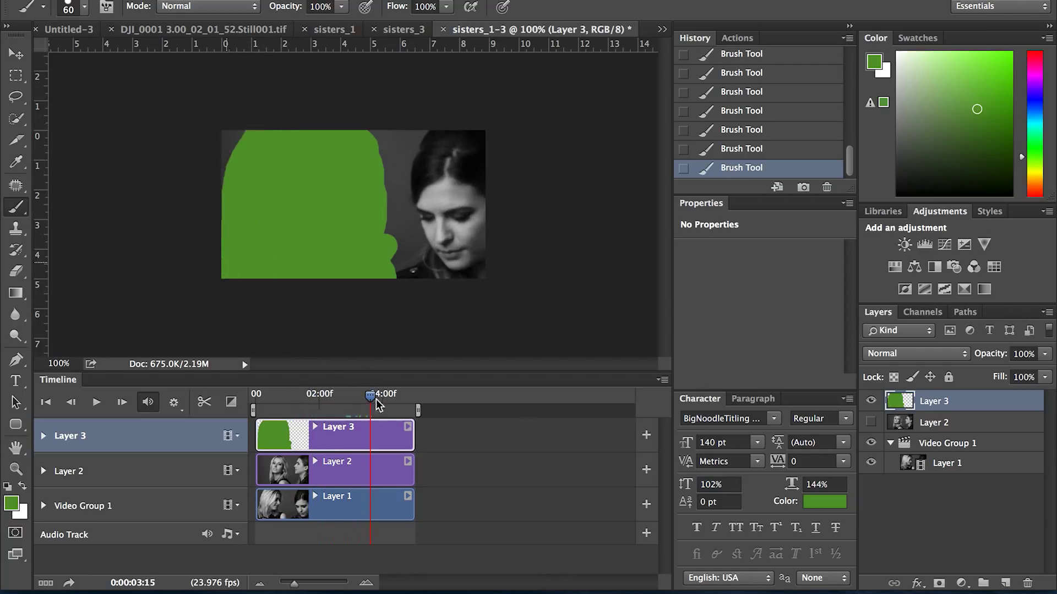
Load the green painted area of Layer 3 as a selection and invert it.
mouse_move(371, 397)
mouse_down()
mouse_move(388, 396)
mouse_move(257, 394)
mouse_move(351, 404)
mouse_up()
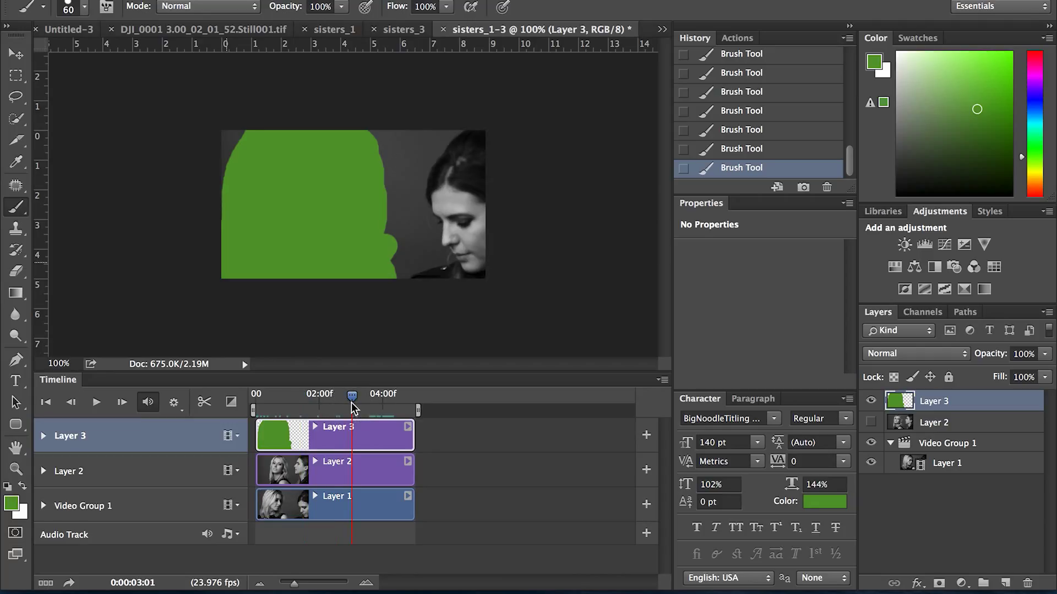
super+click(900, 408)
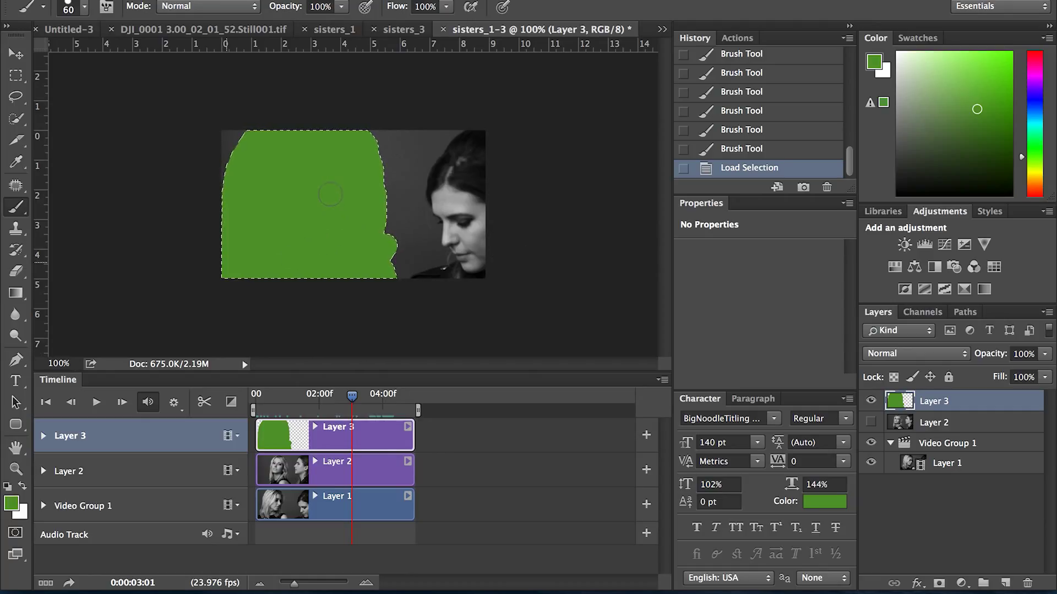
click(16, 77)
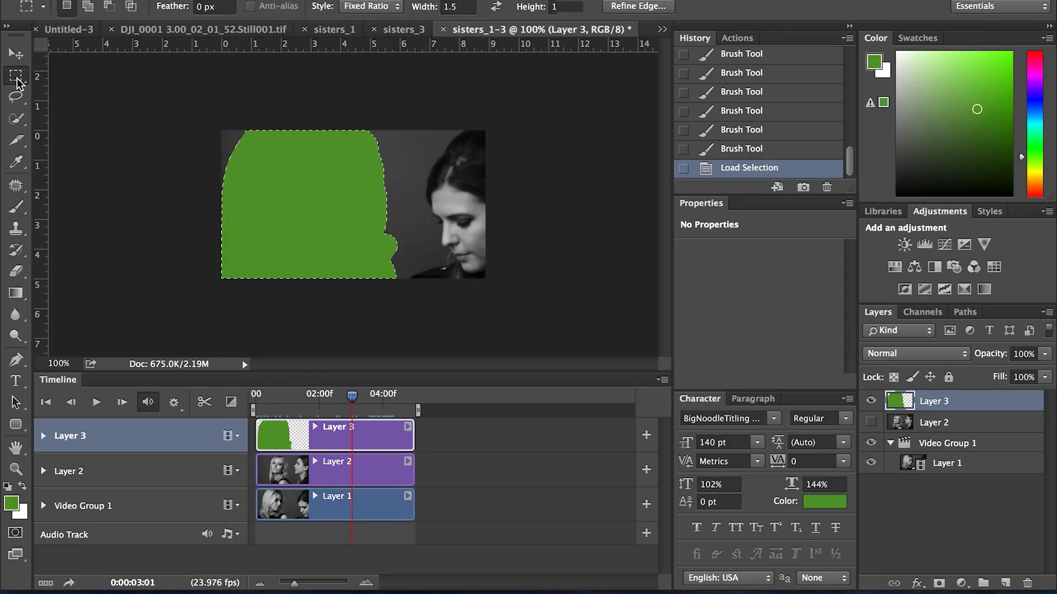
right_click(305, 216)
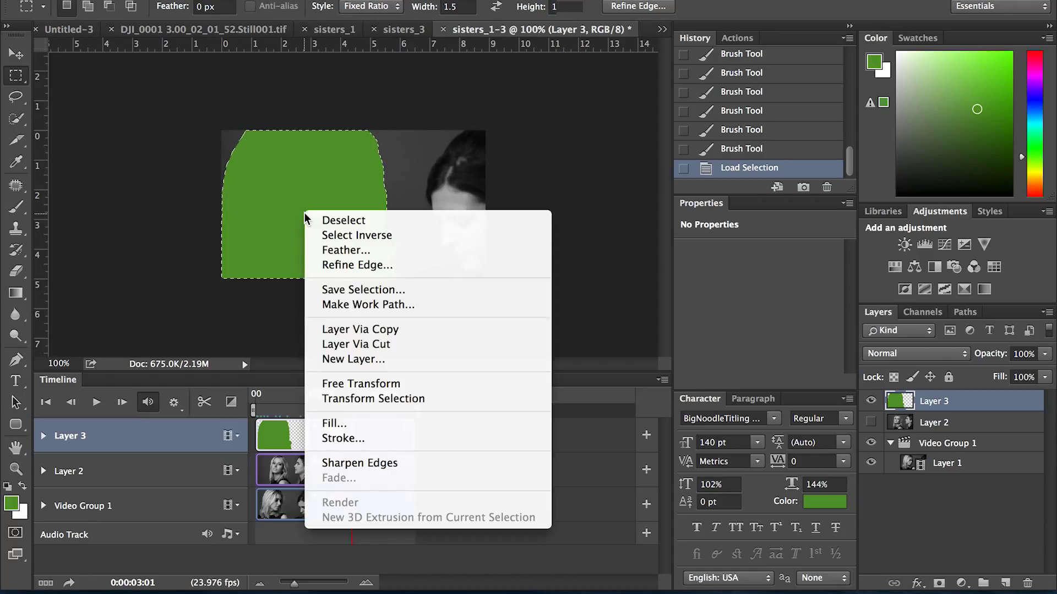
click(338, 234)
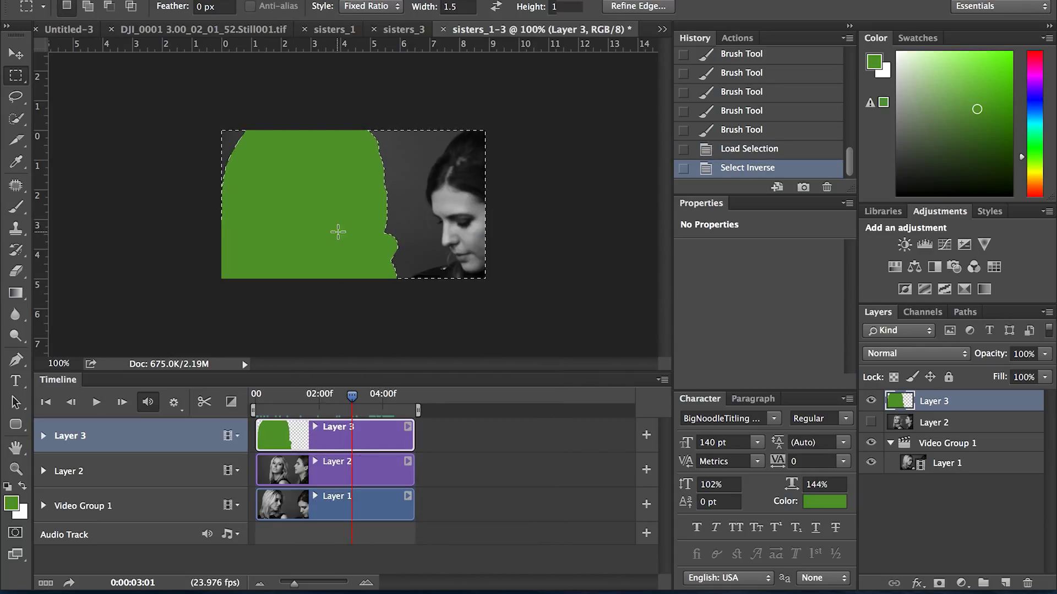
Show Layer 2, mask it with the inverted selection, and hide the green paint layer.
click(941, 422)
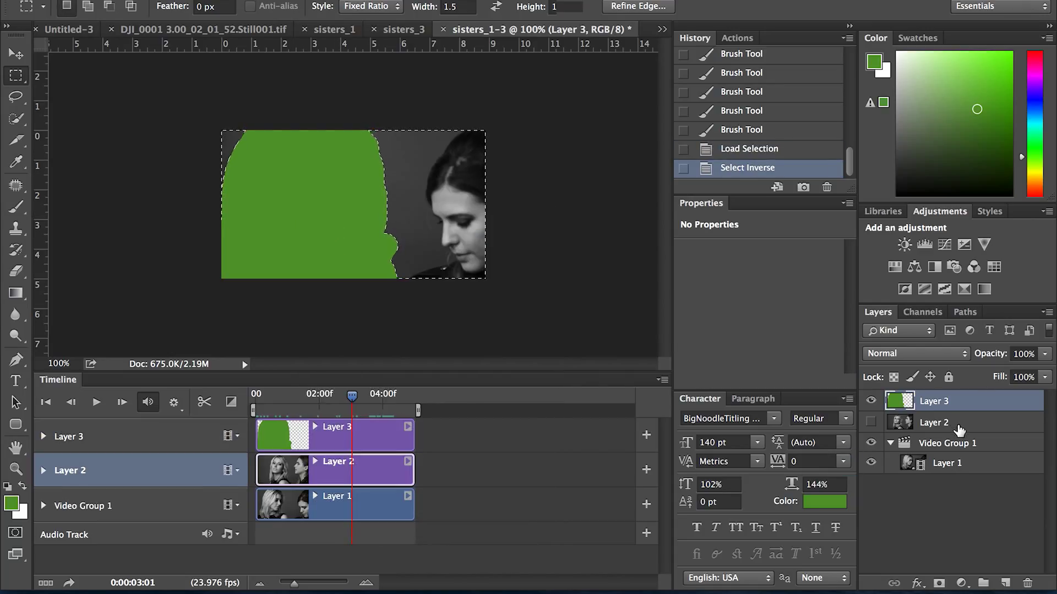
click(870, 422)
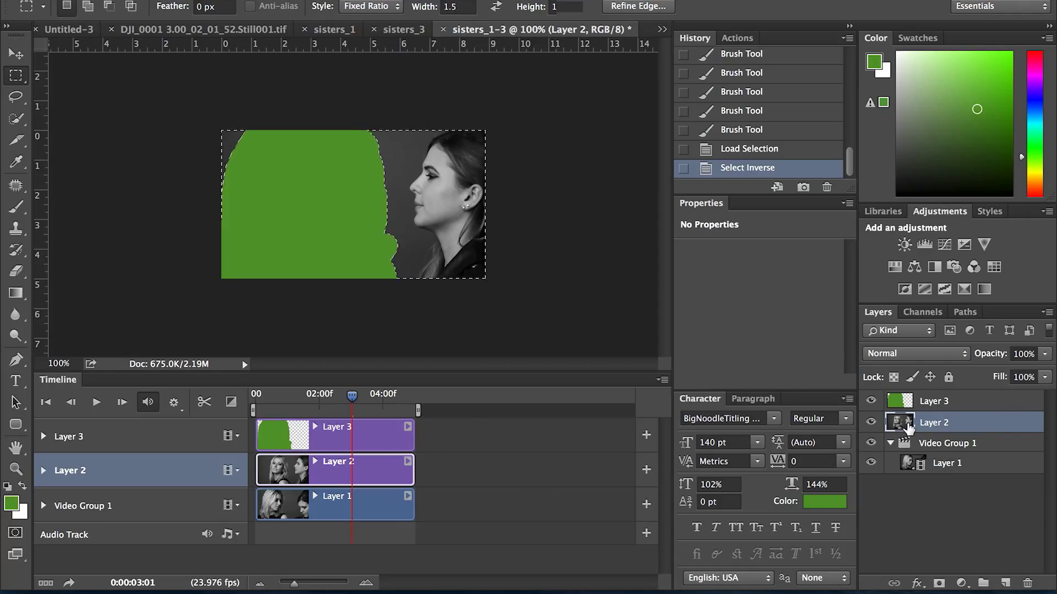
click(938, 583)
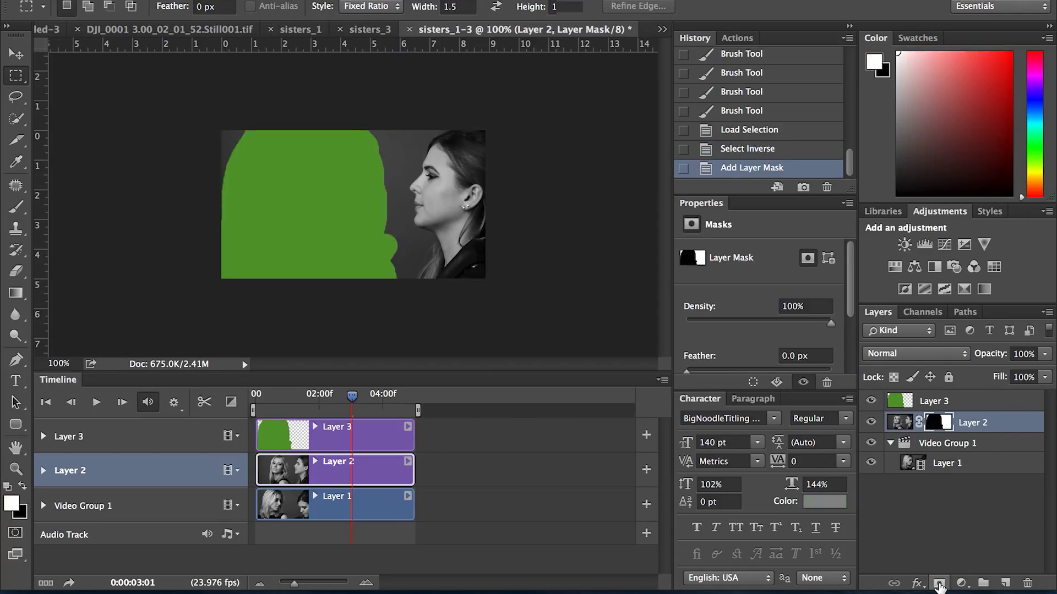
click(871, 404)
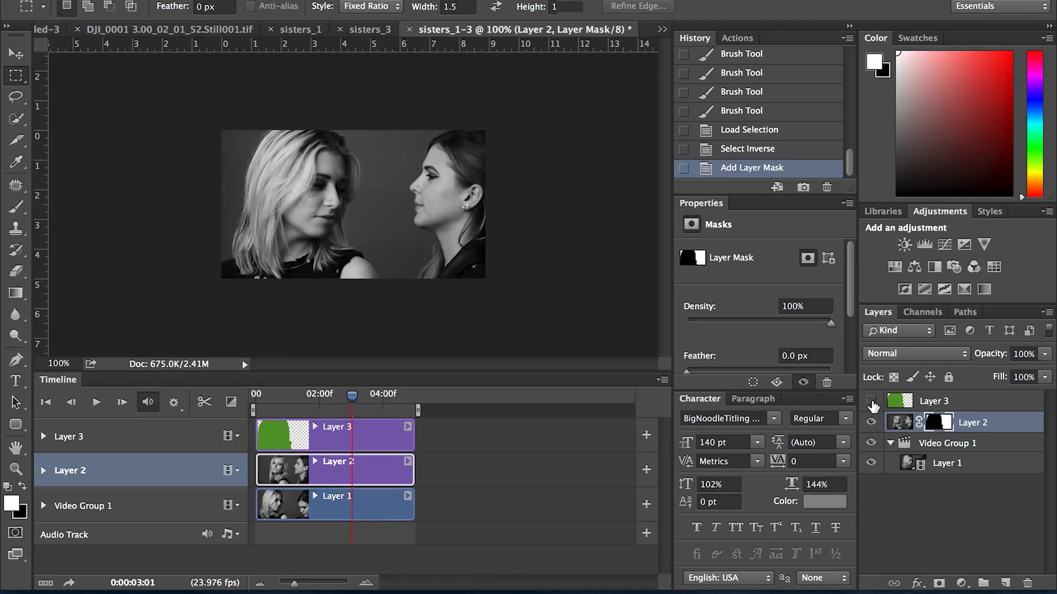
Play the masked composite from the first frame to check the motion of the blonde woman.
drag(353, 393, 231, 404)
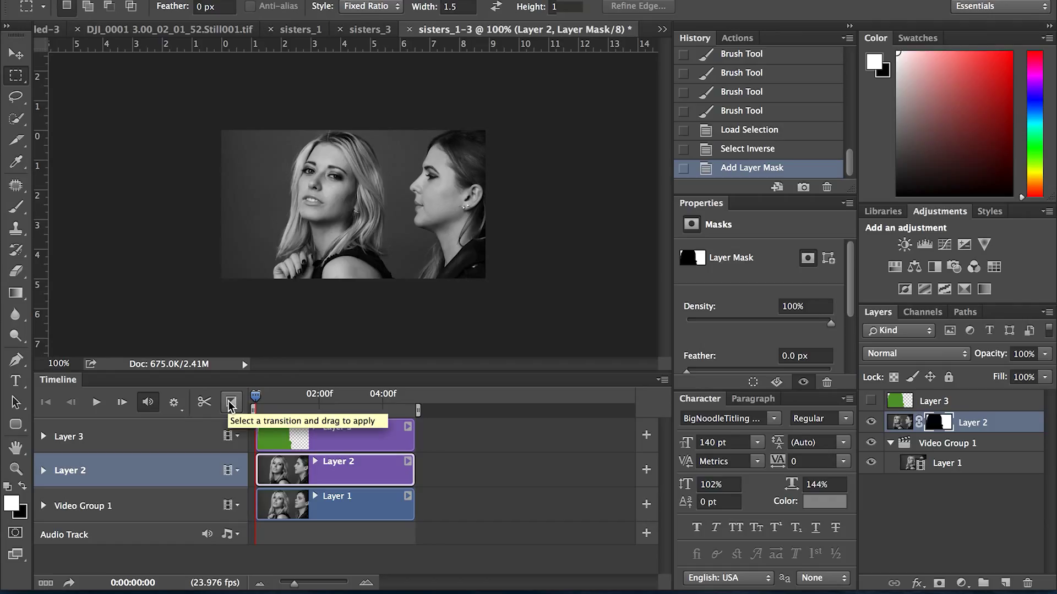
key(space)
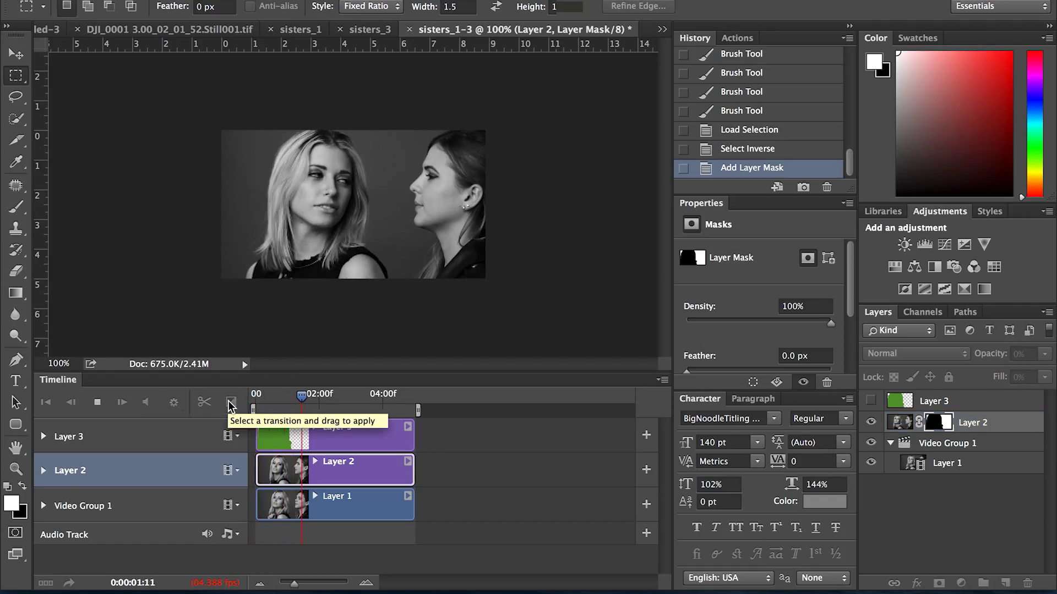
key(space)
key(space)
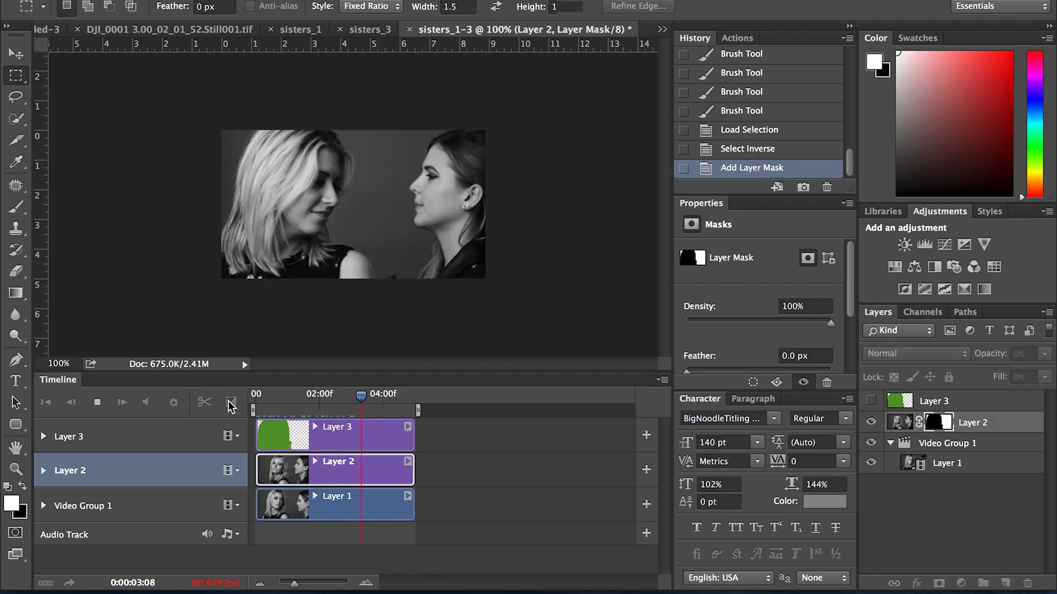
key(space)
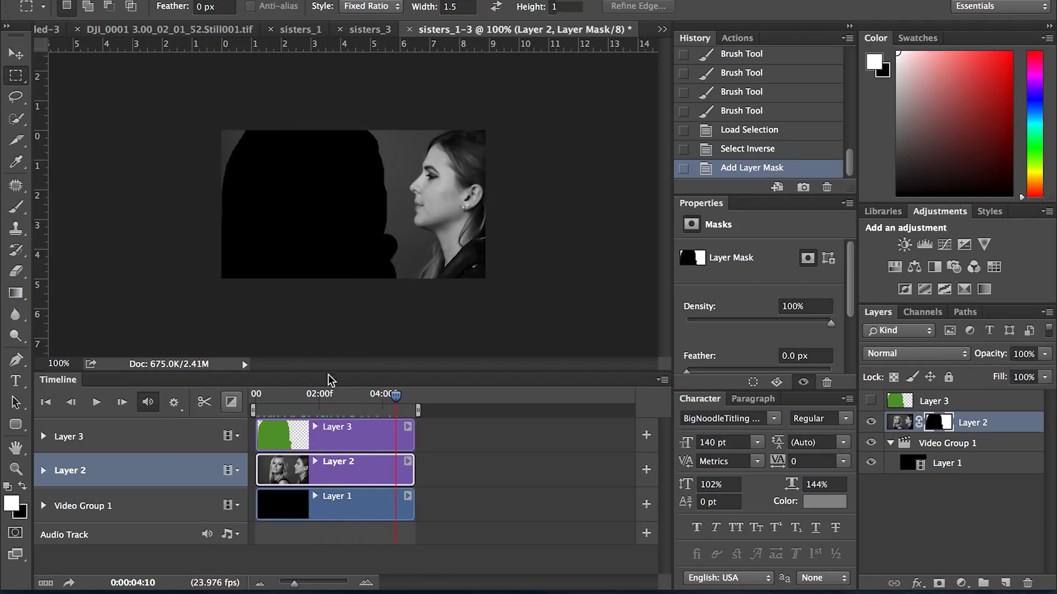
Trim the ends of all three clips to 0:00:03:02.
drag(394, 395, 370, 398)
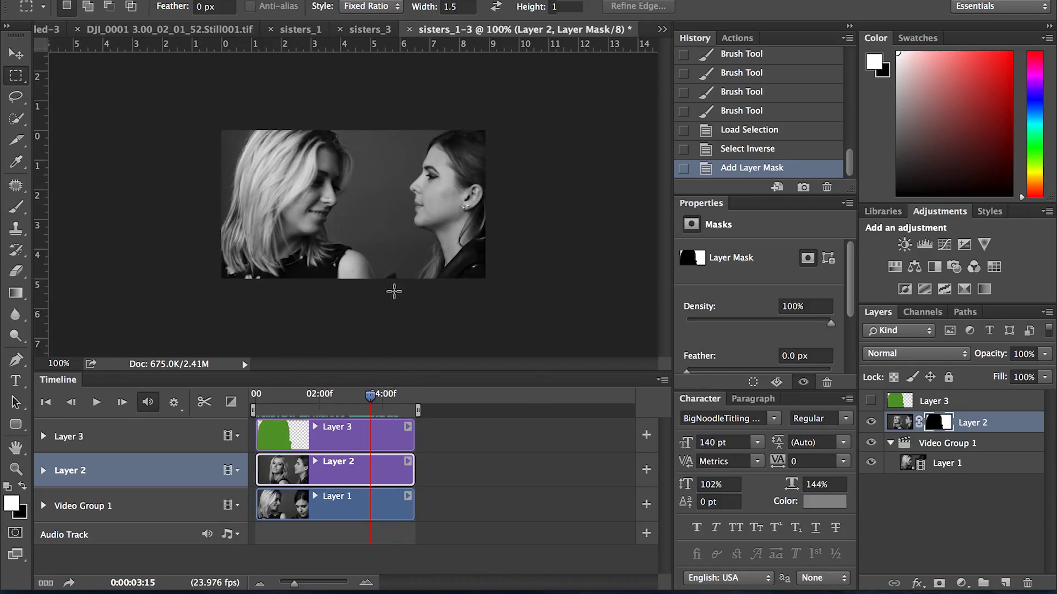
drag(372, 404, 353, 398)
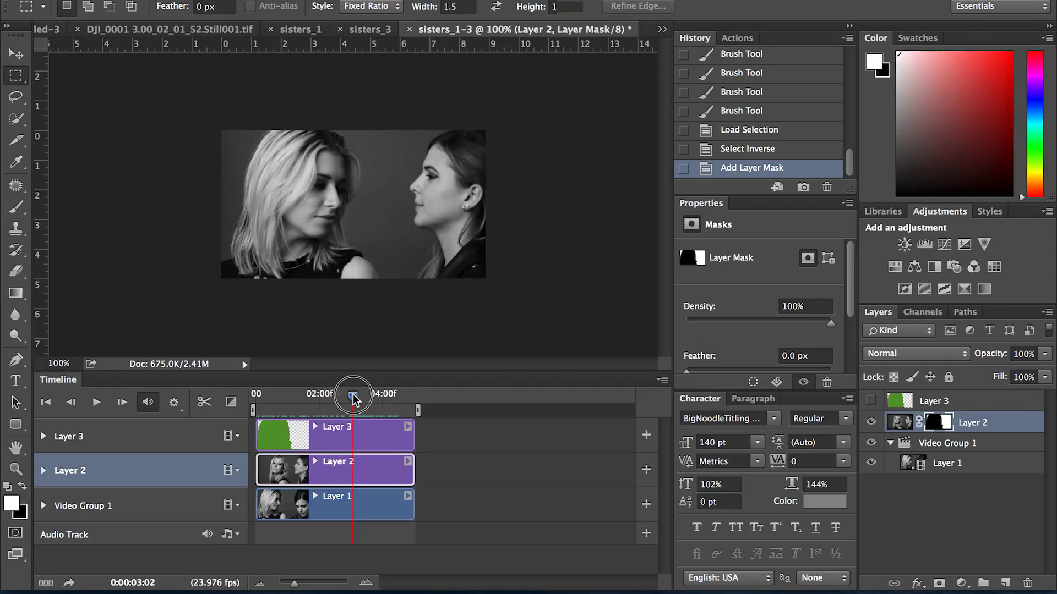
drag(412, 438, 351, 438)
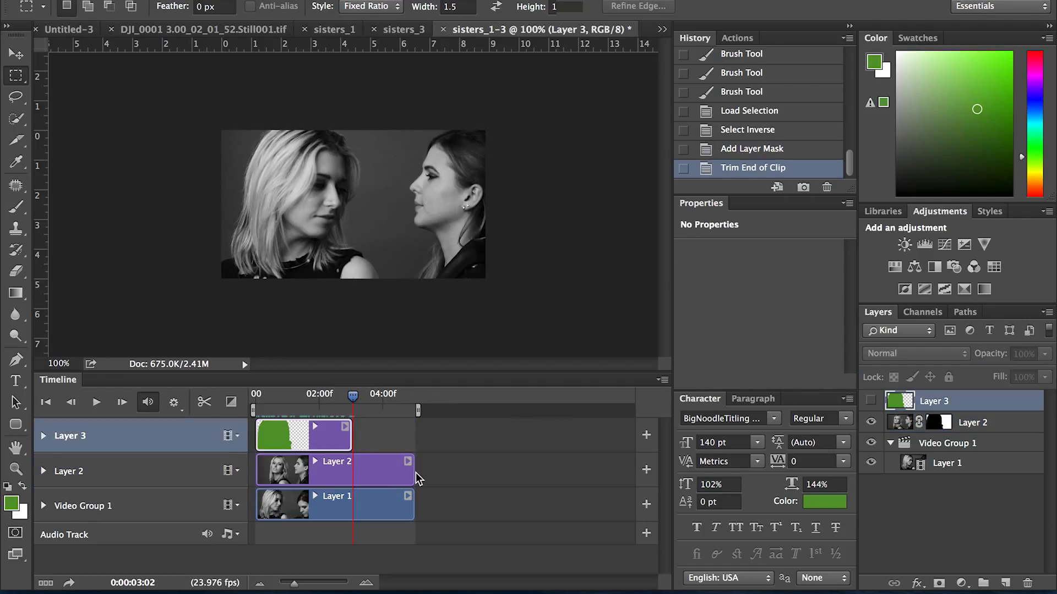
drag(413, 473, 352, 471)
drag(412, 513, 352, 511)
Play the trimmed cinemagraph from the first frame to check how it loops.
drag(352, 394, 248, 405)
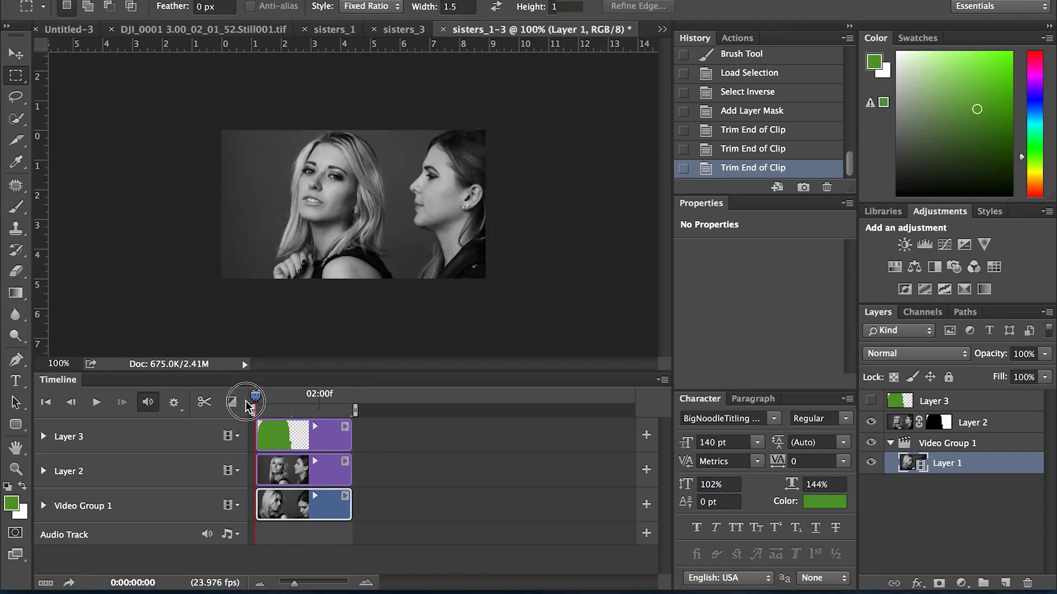
key(space)
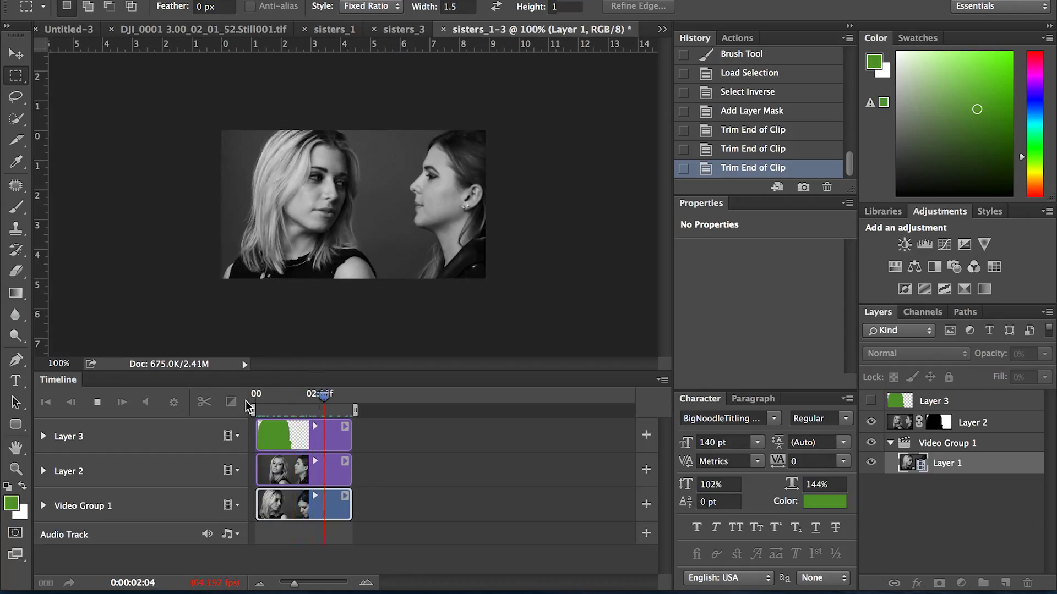
key(space)
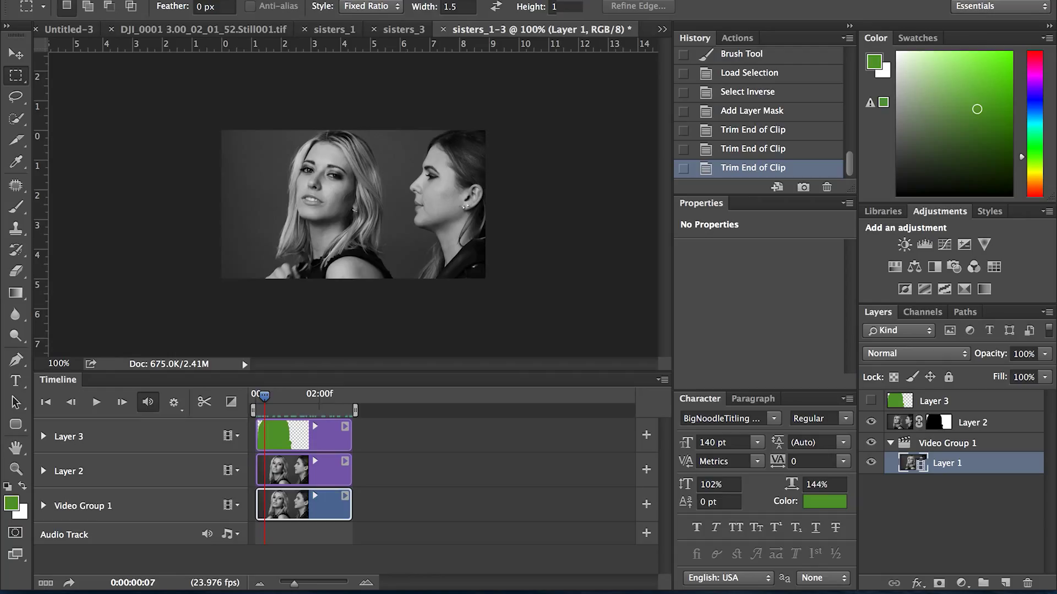
Set up a Save for Web export in GIF format with looping set to Forever.
click(131, 1)
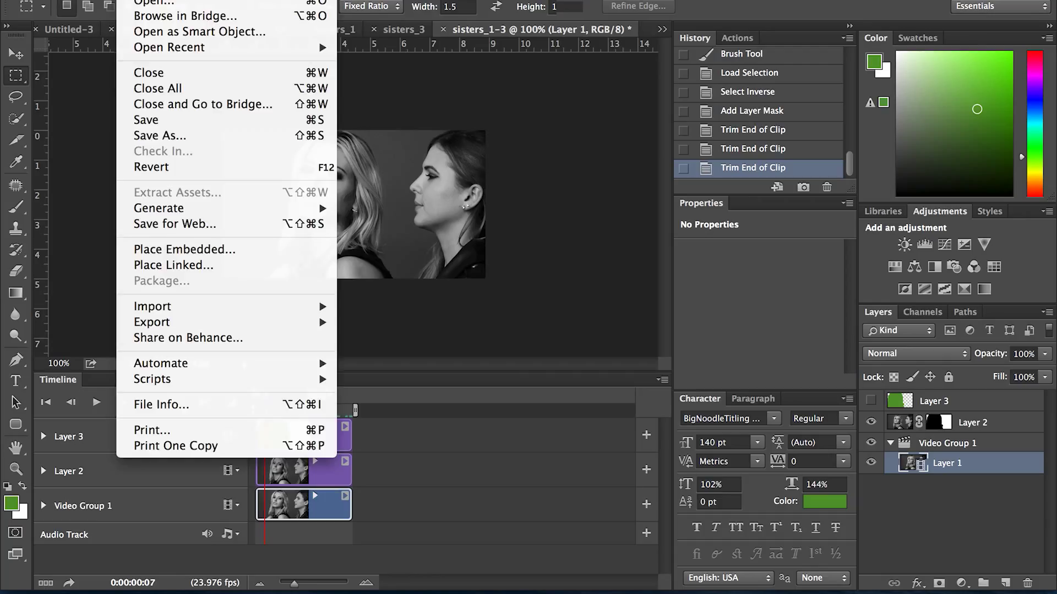
click(173, 224)
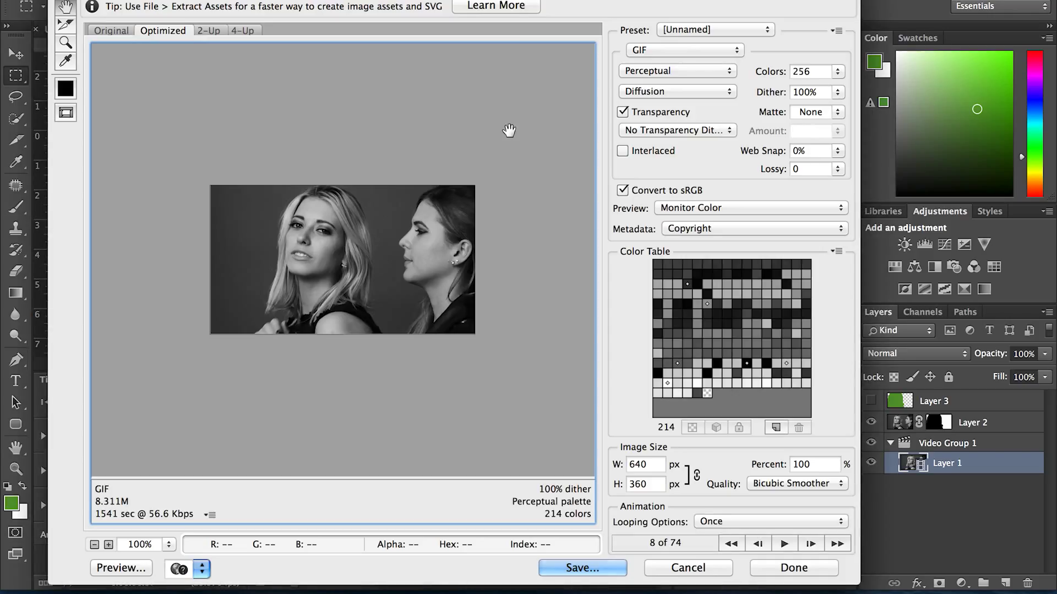
click(688, 50)
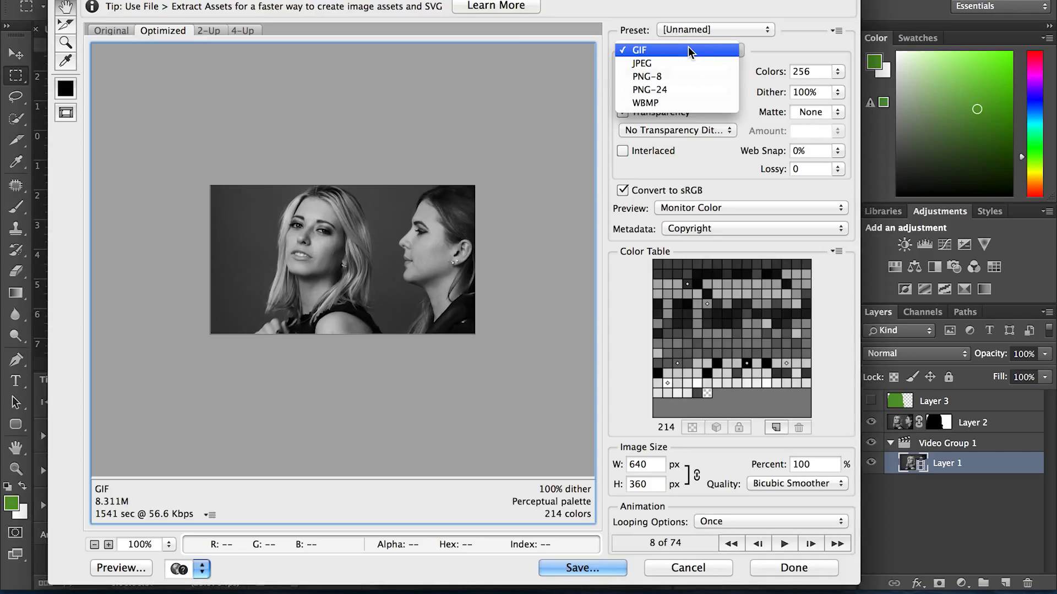
click(688, 49)
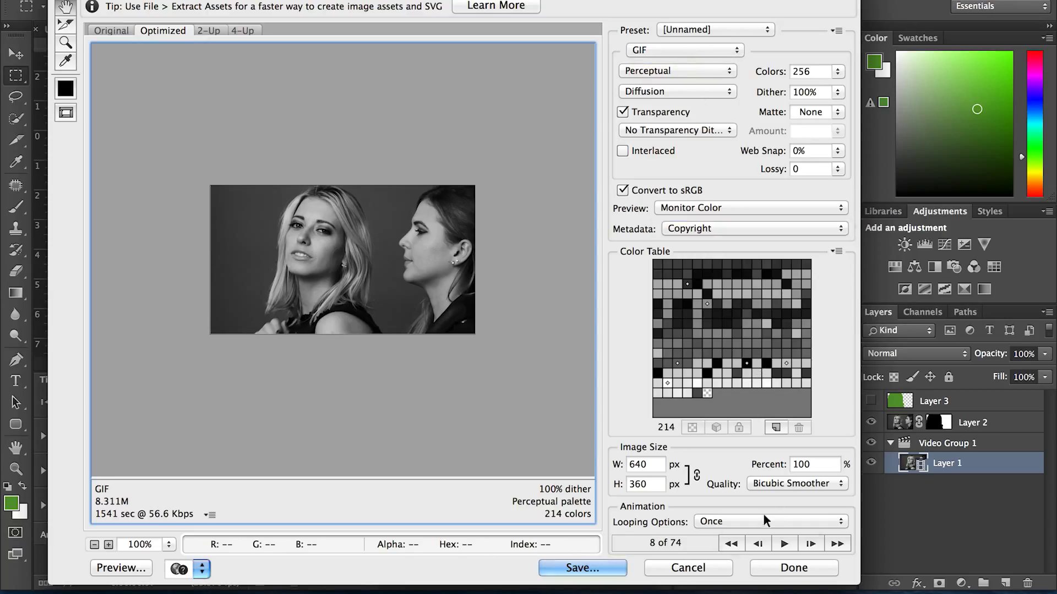
click(715, 522)
click(724, 538)
Save the optimized GIF to the Desktop as gifsistershoot.gif.
click(585, 569)
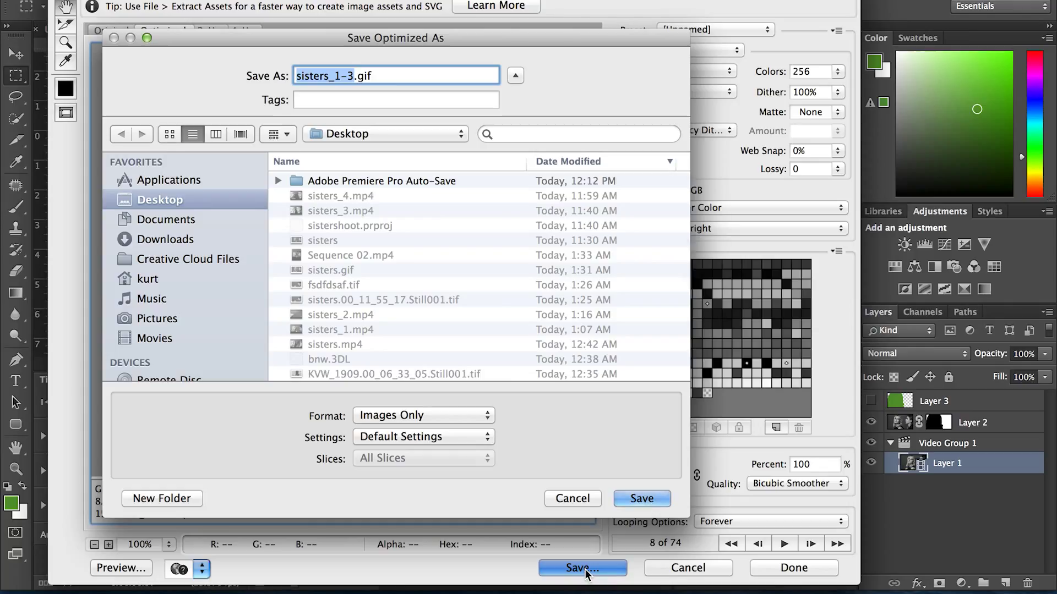
text(gif)
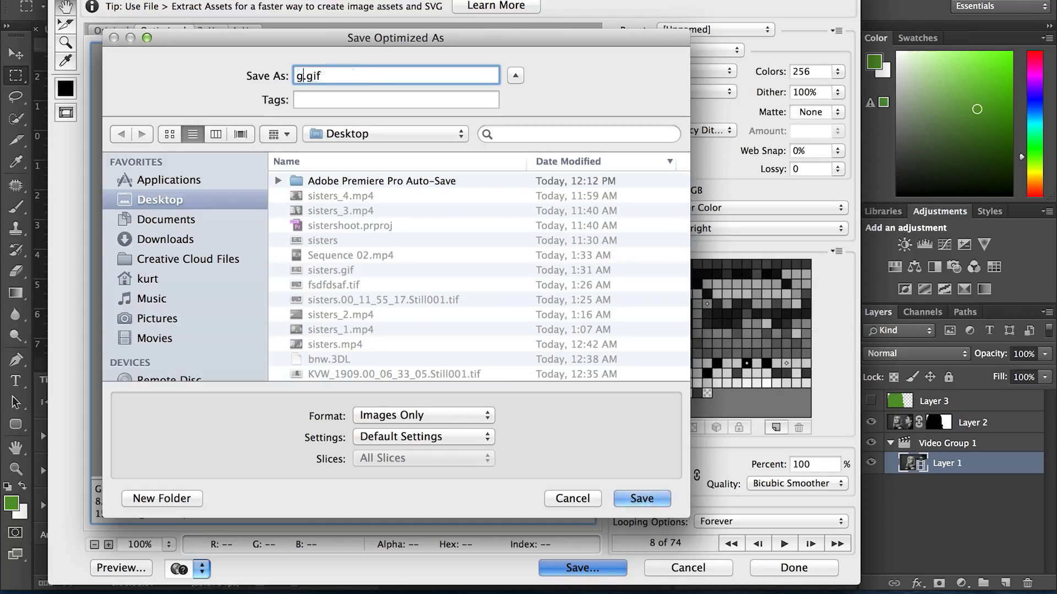
text(sistershoot)
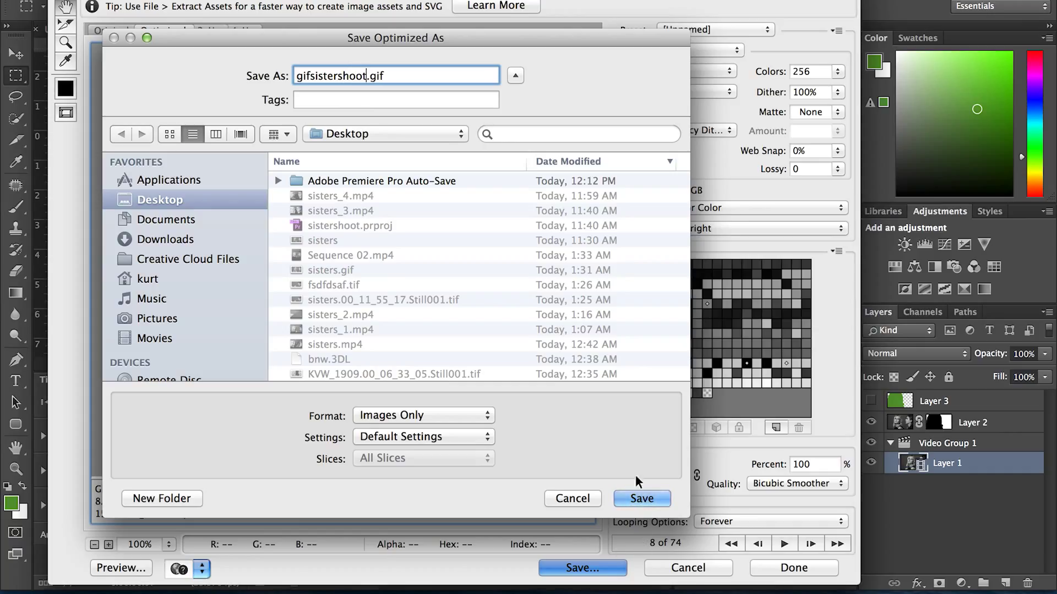
click(639, 498)
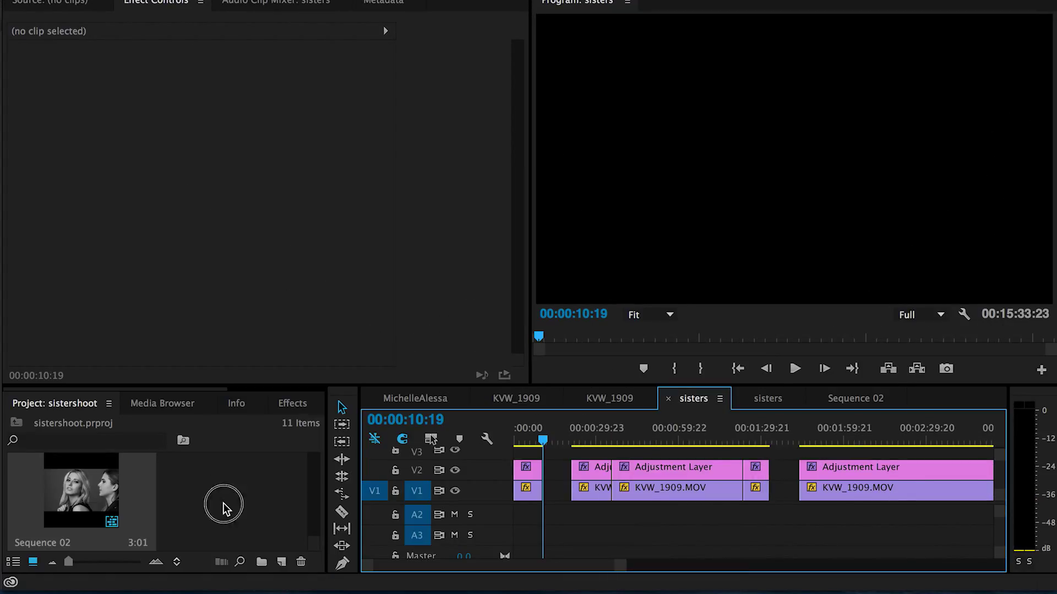
In Premiere Pro, import gifsistershoot.gif into the sistershoot project and create a new sequence from the clip.
click(224, 509)
double_click(223, 503)
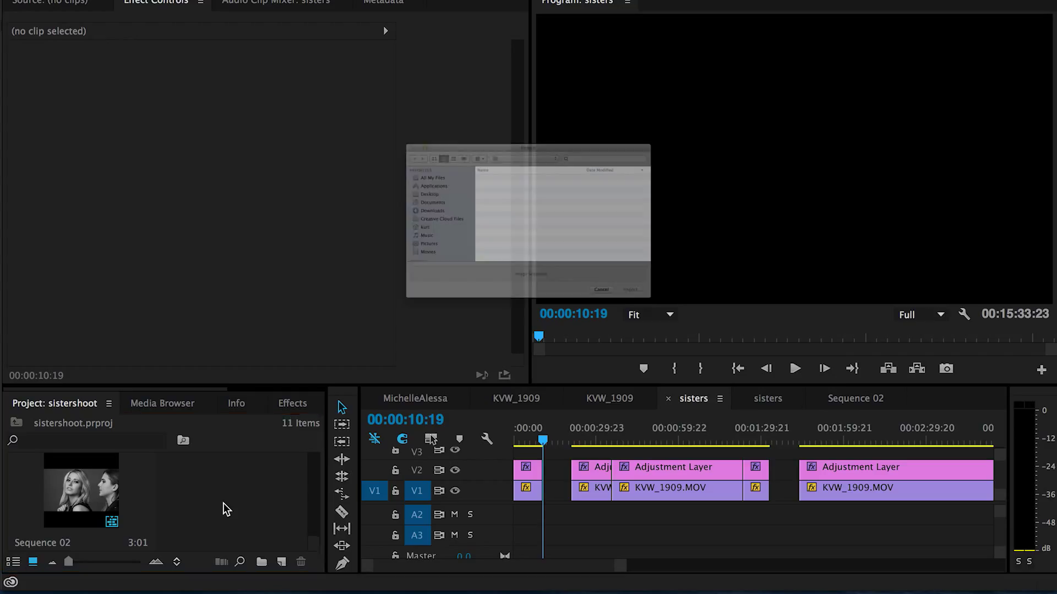
double_click(469, 119)
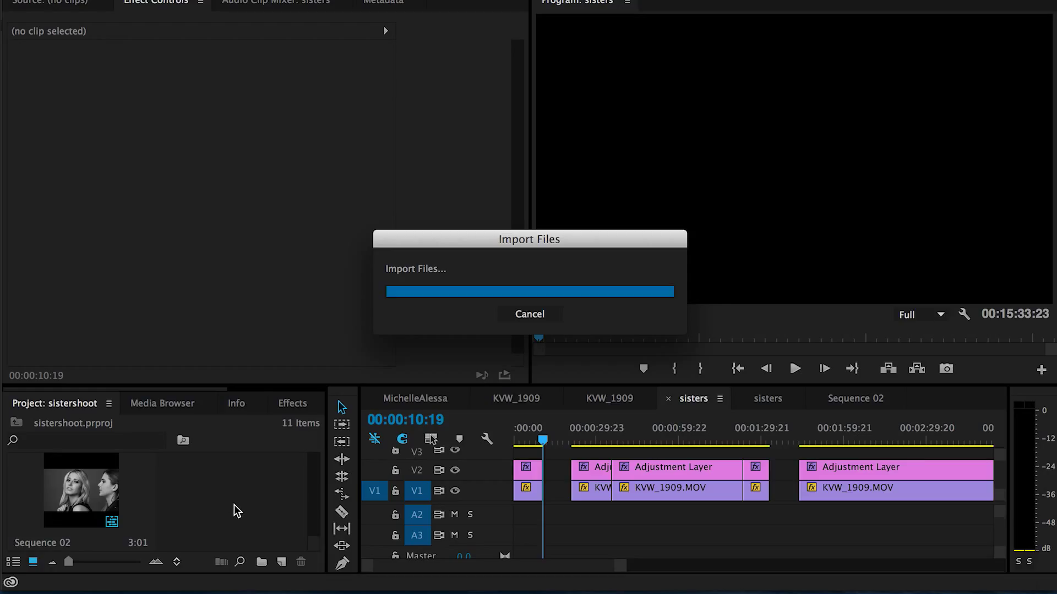
right_click(234, 501)
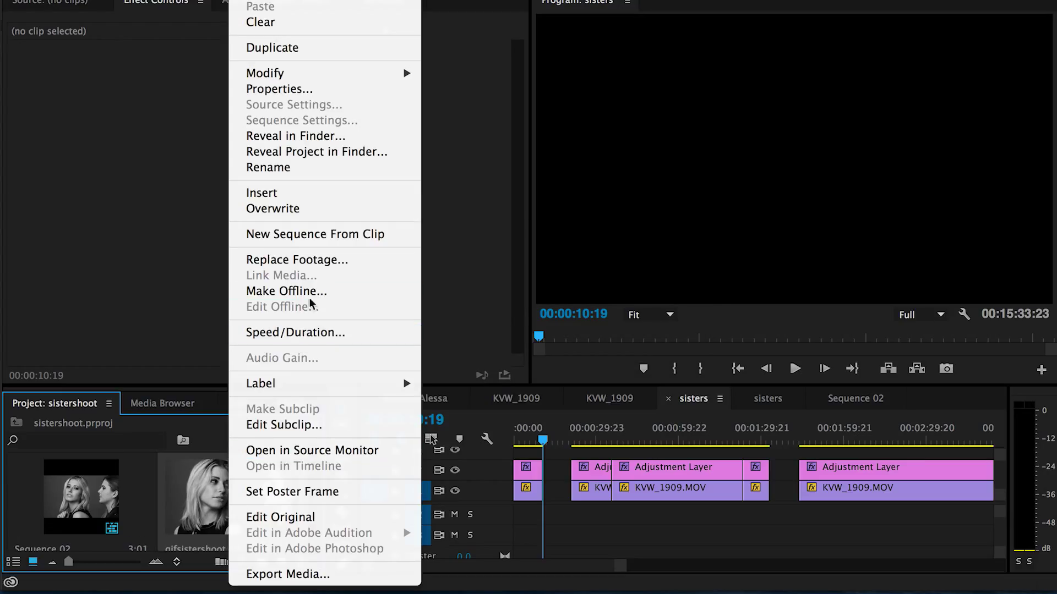
click(330, 236)
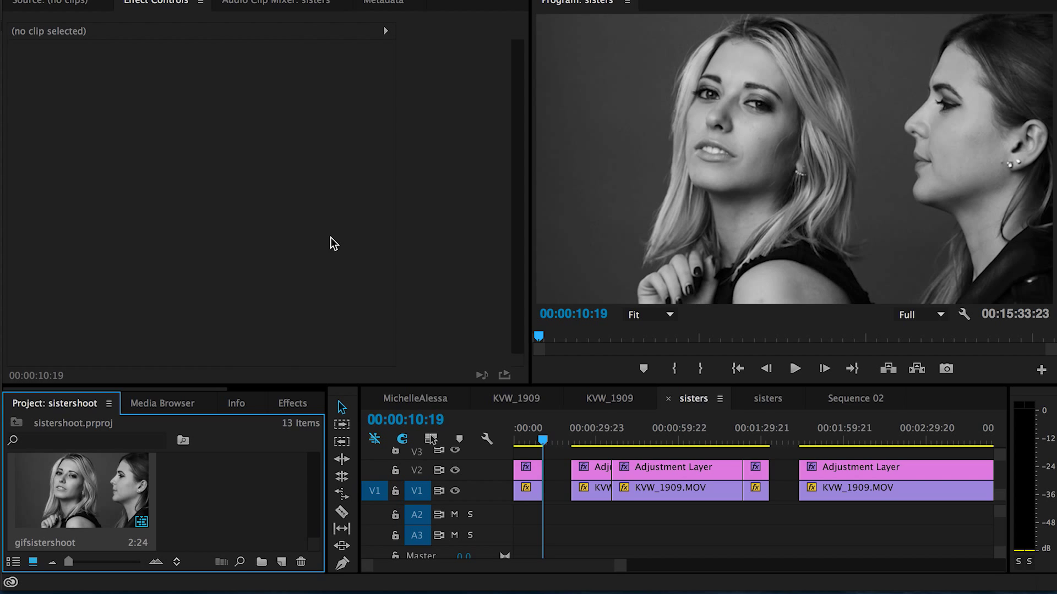
Play the gifsistershoot sequence from its start to review the imported GIF.
key(space)
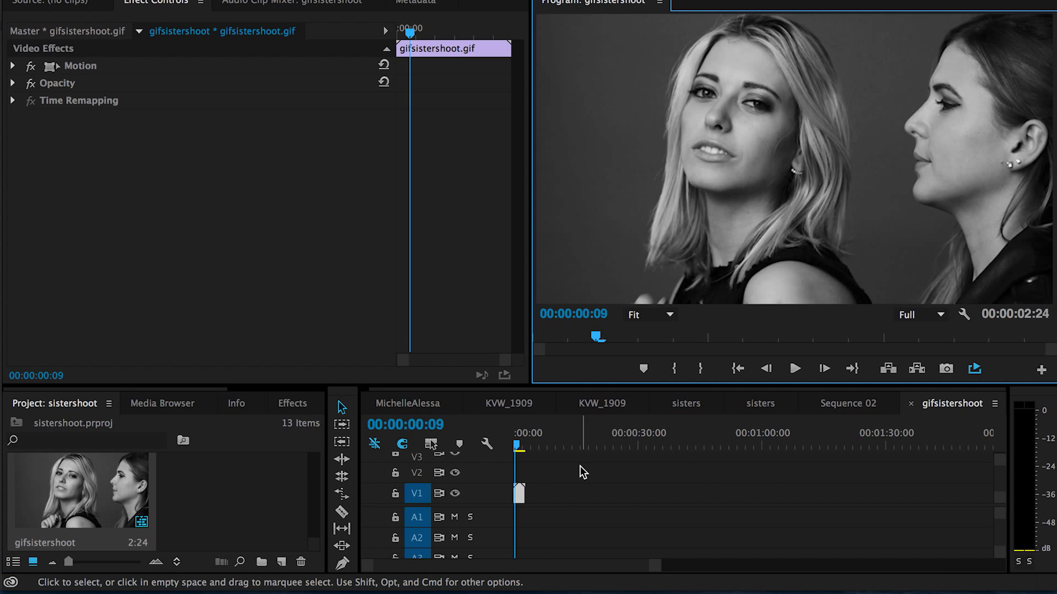
click(492, 446)
key(space)
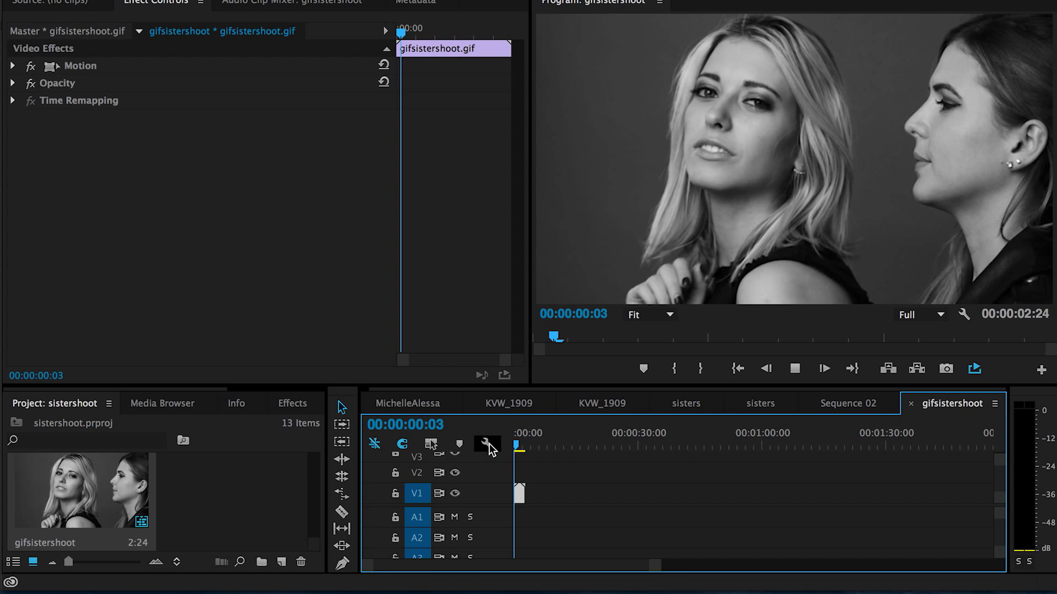